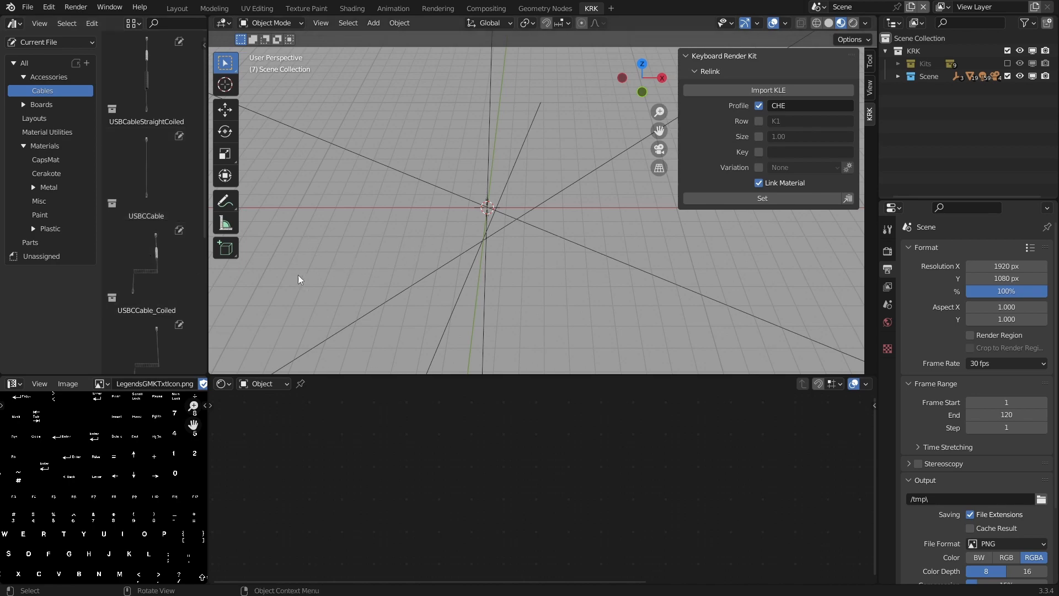
- Add the USBCCable_Coiled asset to the scene, clear its location to the world origin, and restore its collections to make its parts editable
drag(155, 278, 487, 231)
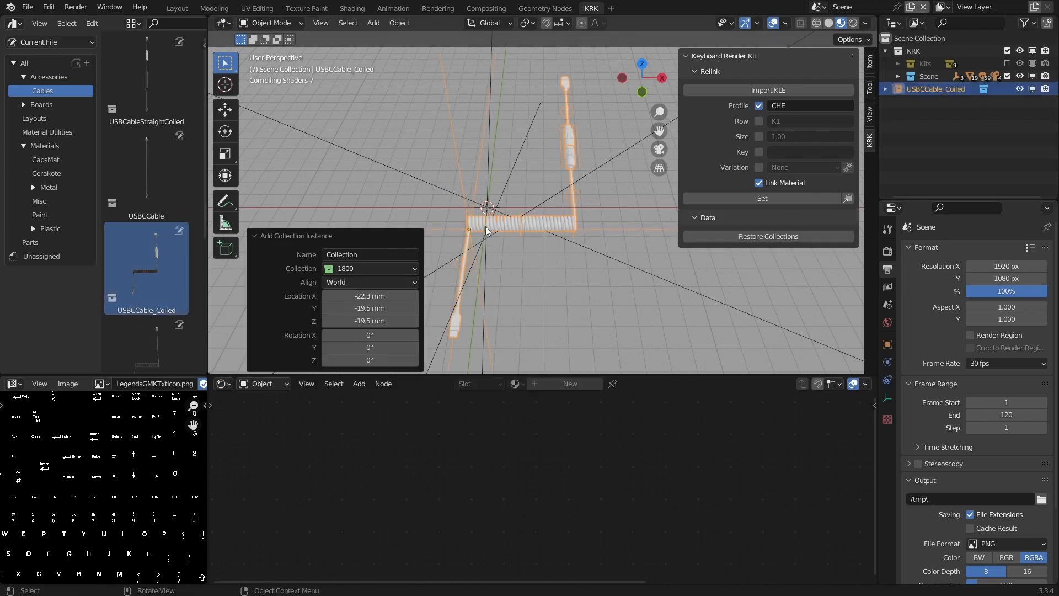
key(alt+g)
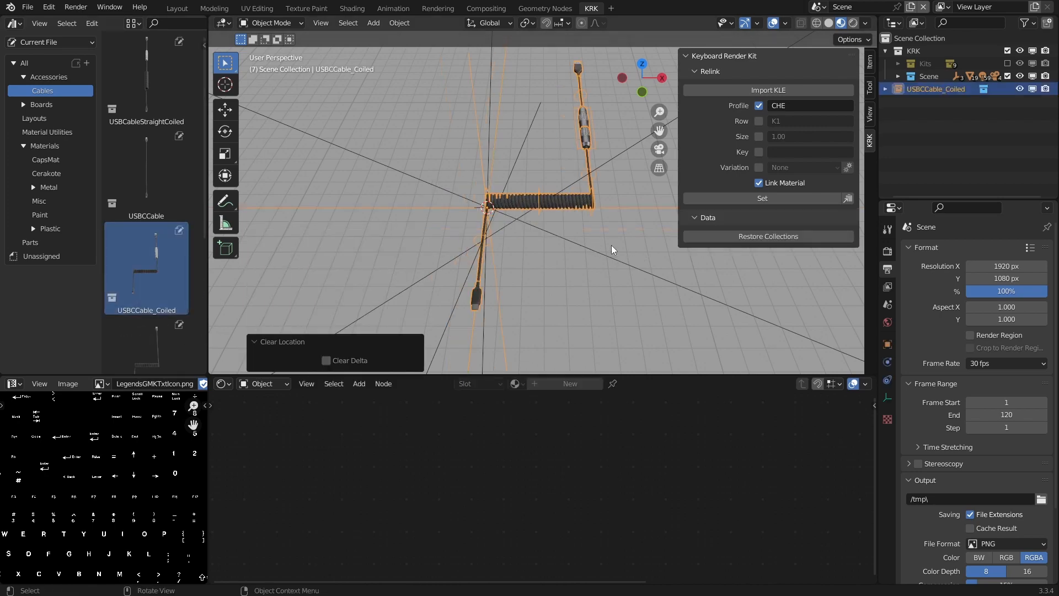
click(748, 237)
- Move the cable handle between the coil and the connector about -5.5 mm in X and 8.8 mm in Y
middle_drag(744, 296, 602, 254)
click(547, 266)
click(556, 266)
scroll(599, 259, up, 1)
scroll(602, 254, up, 1)
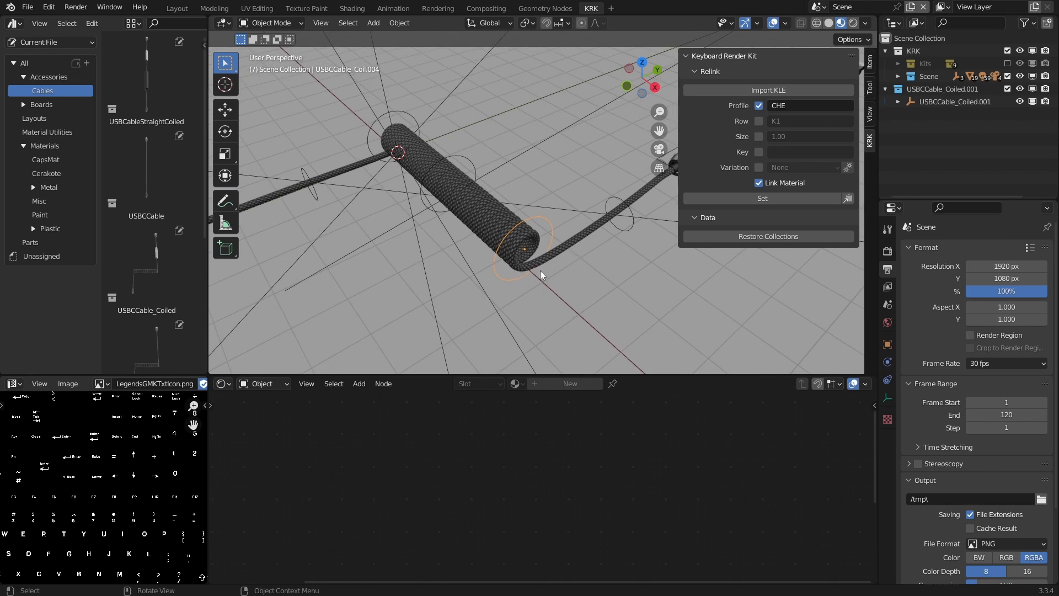
key(g)
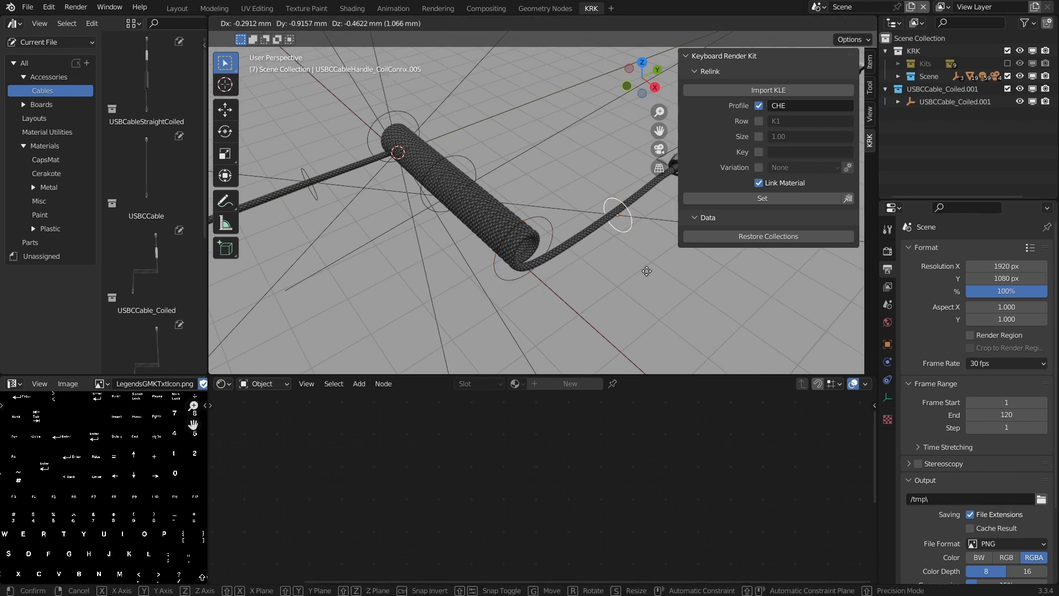
click(563, 241)
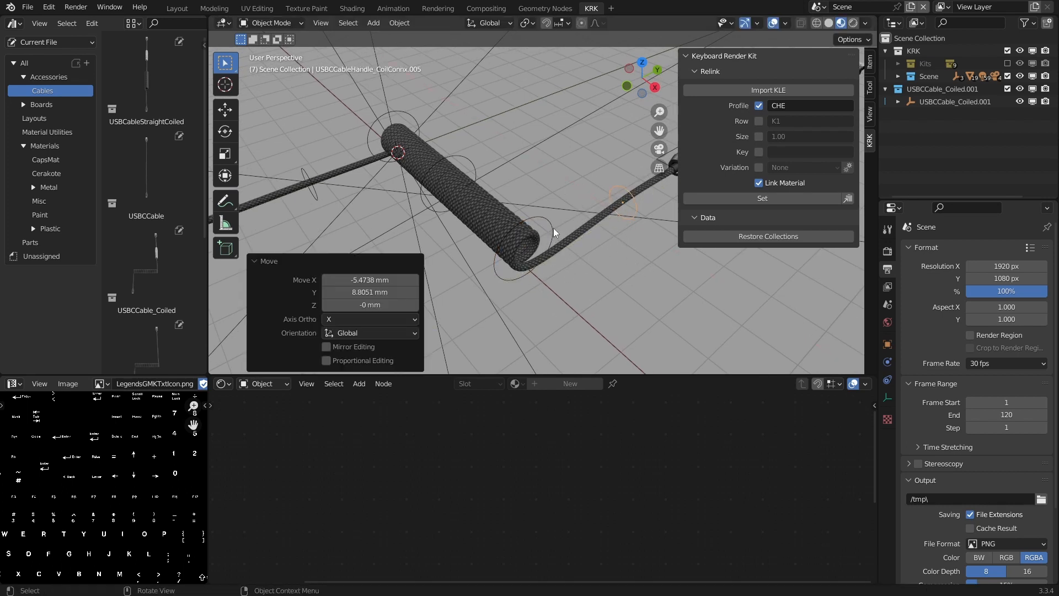
- Move the coil's end handle about 18.9 mm in X, 11 mm in Y and -9.2 mm in Z, and rotate it about 19.7° around Z
click(553, 227)
key(g)
click(602, 266)
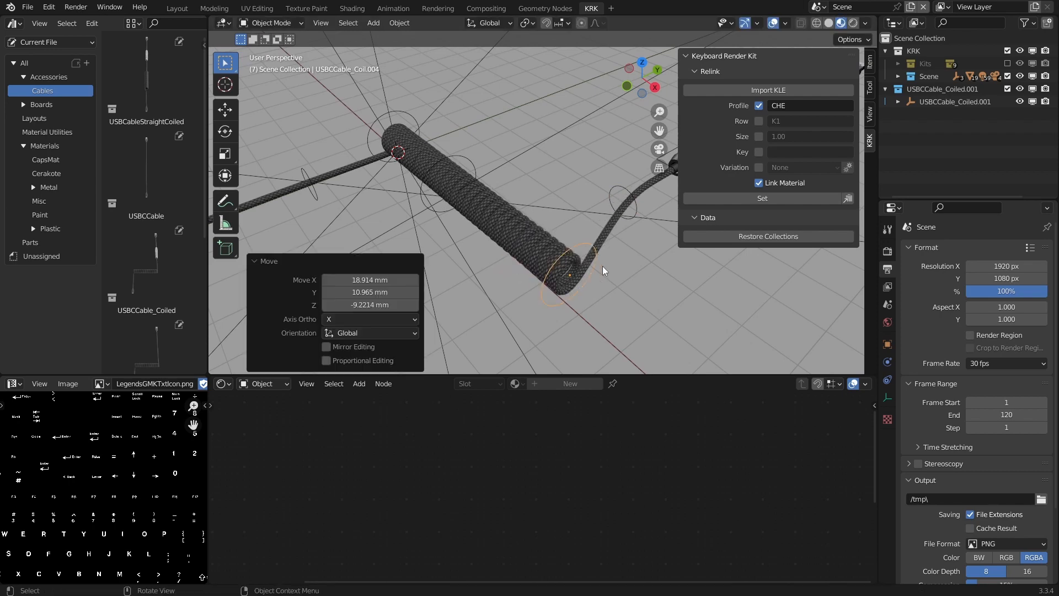
key(r)
key(z)
click(640, 290)
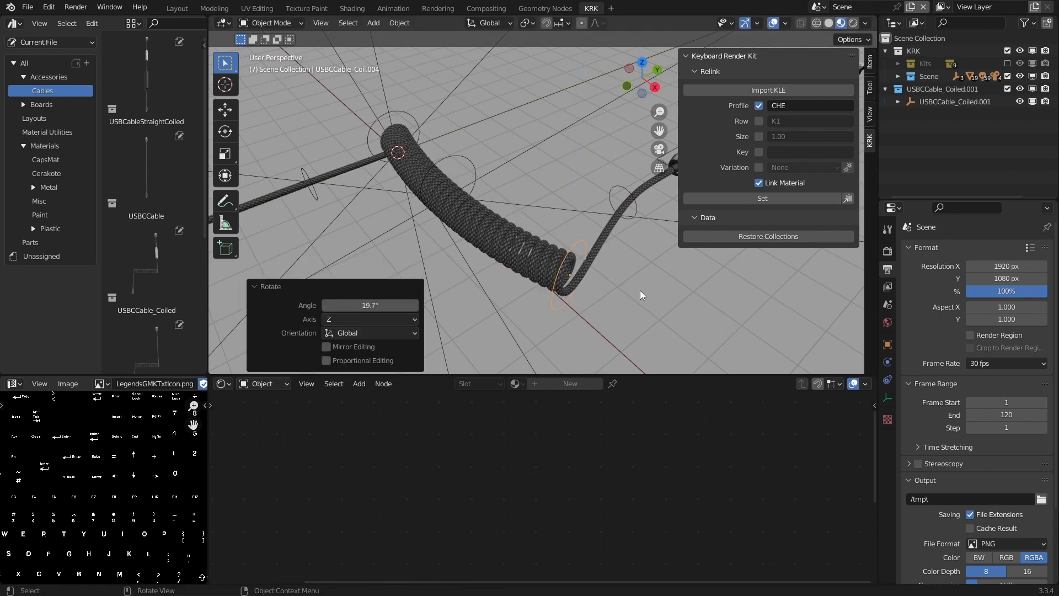
- Move the USB-C plug at the coil-side end of the cable about -36.5 mm along the global Y axis
middle_drag(640, 290, 592, 285)
shift+middle_drag(425, 302, 634, 240)
scroll(562, 244, up, 6)
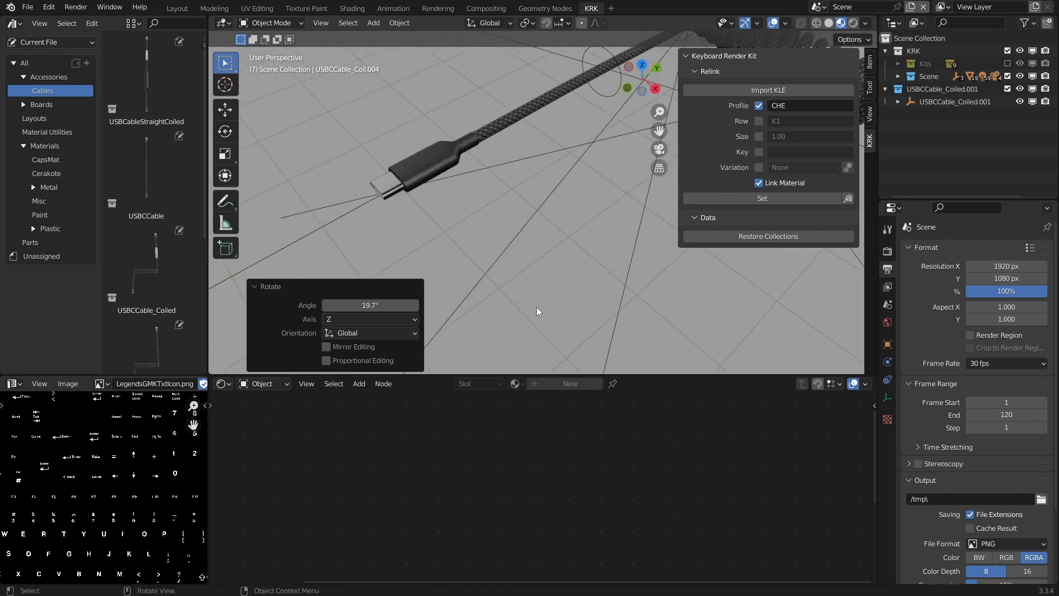
shift+middle_drag(467, 257, 570, 247)
scroll(568, 249, up, 2)
shift+middle_drag(587, 128, 542, 216)
click(522, 222)
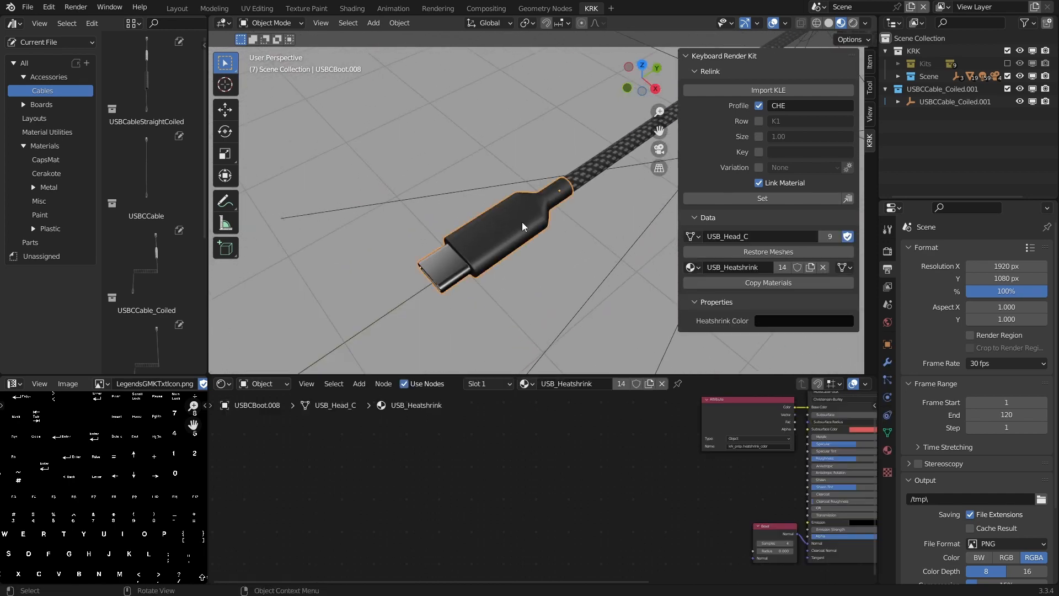
key(g)
key(y)
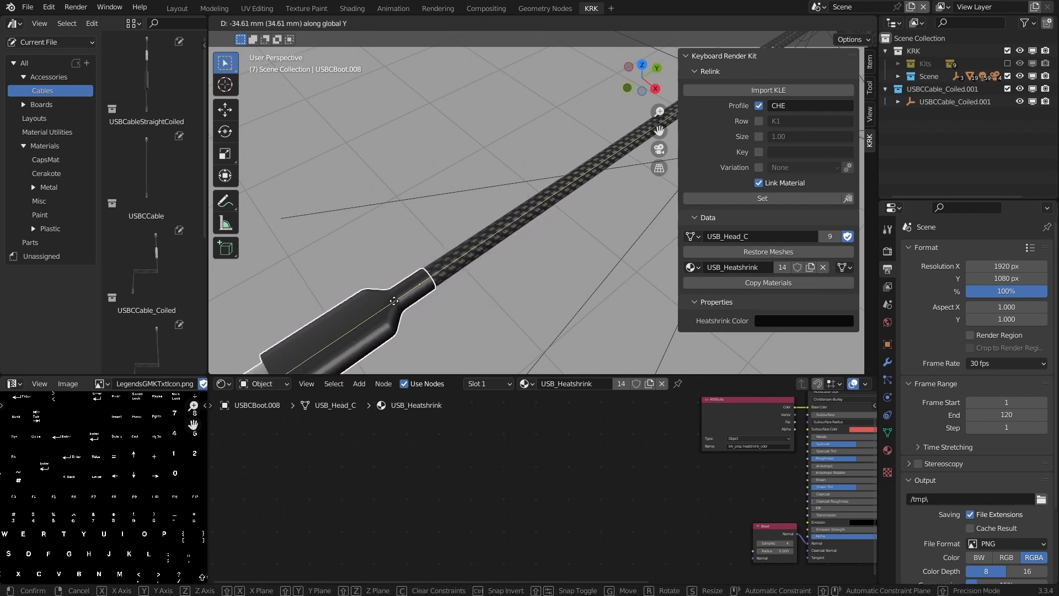
click(395, 301)
- Pull the coil-side LEMO connector half away from its mate, about -20.9 mm in X and -15 mm in Y
scroll(515, 279, down, 6)
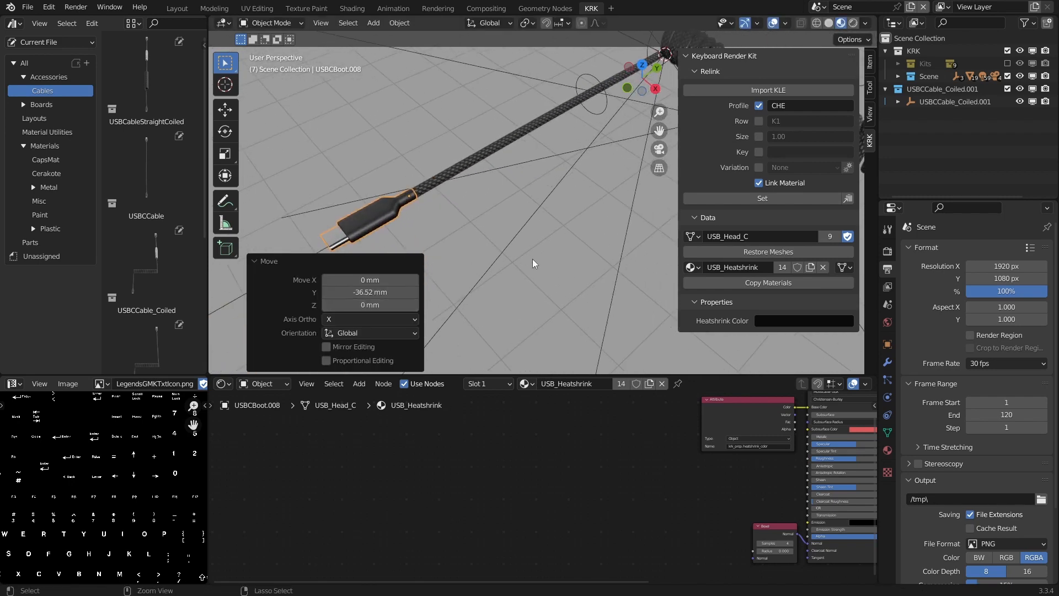
ctrl+middle_drag(532, 263, 456, 279)
ctrl+middle_drag(522, 288, 473, 271)
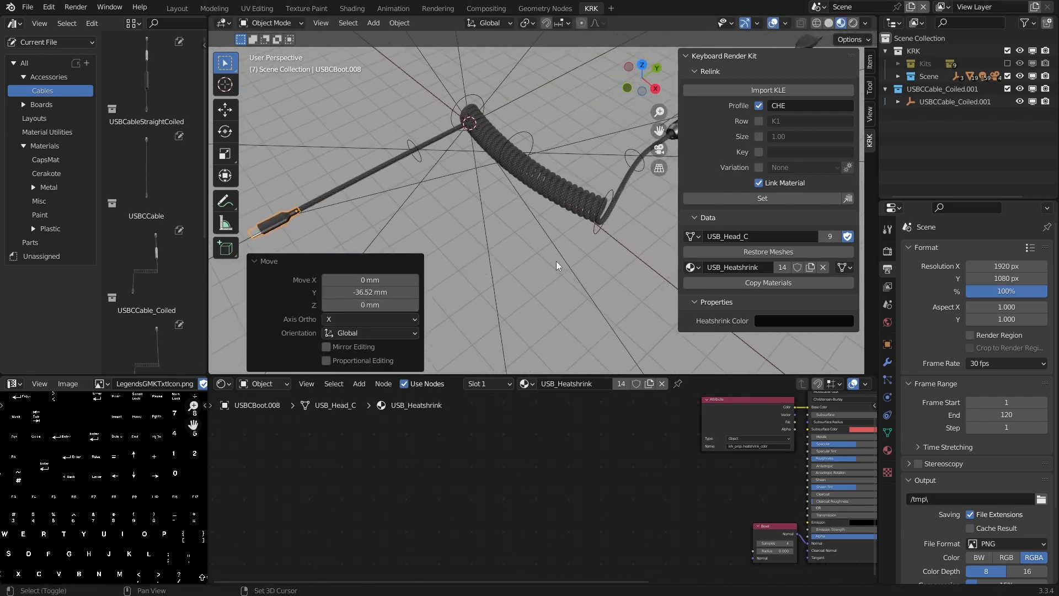
shift+middle_drag(556, 265, 452, 289)
middle_drag(508, 269, 523, 258)
shift+middle_drag(523, 259, 531, 233)
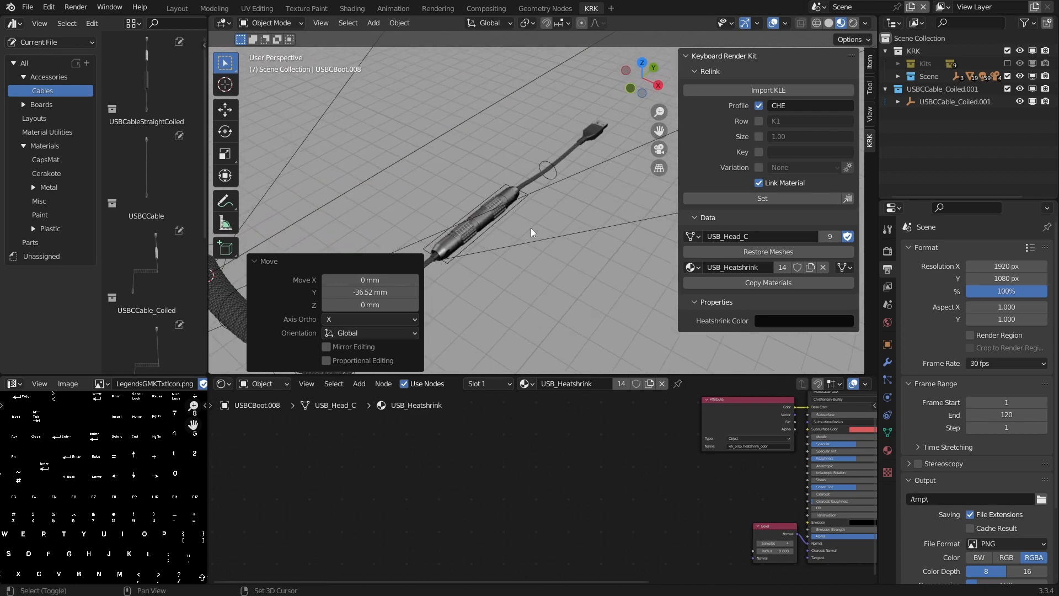
click(458, 244)
scroll(594, 213, down, 3)
key(g)
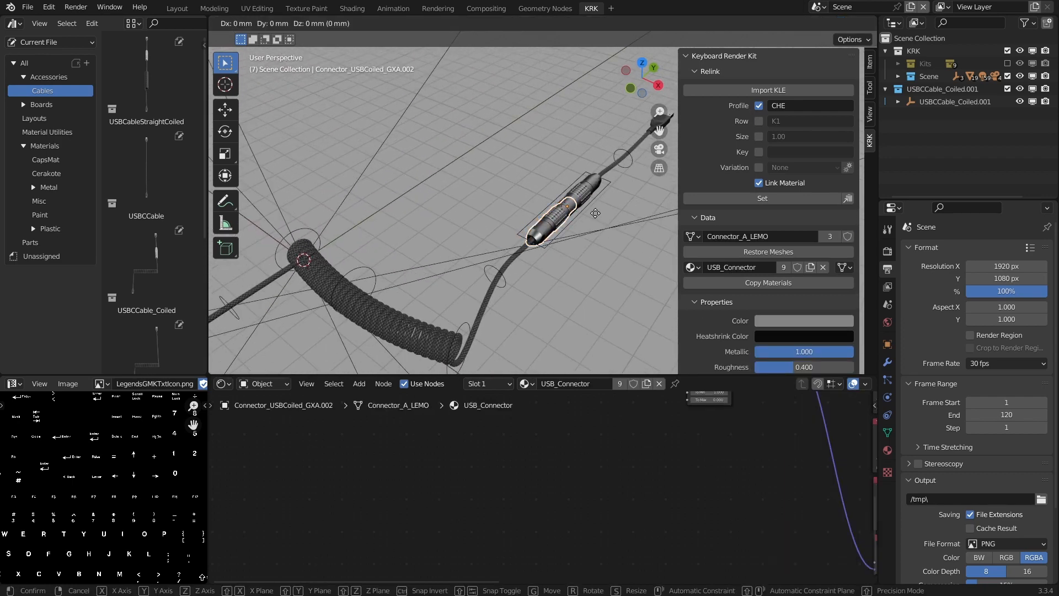
click(577, 233)
scroll(577, 234, up, 4)
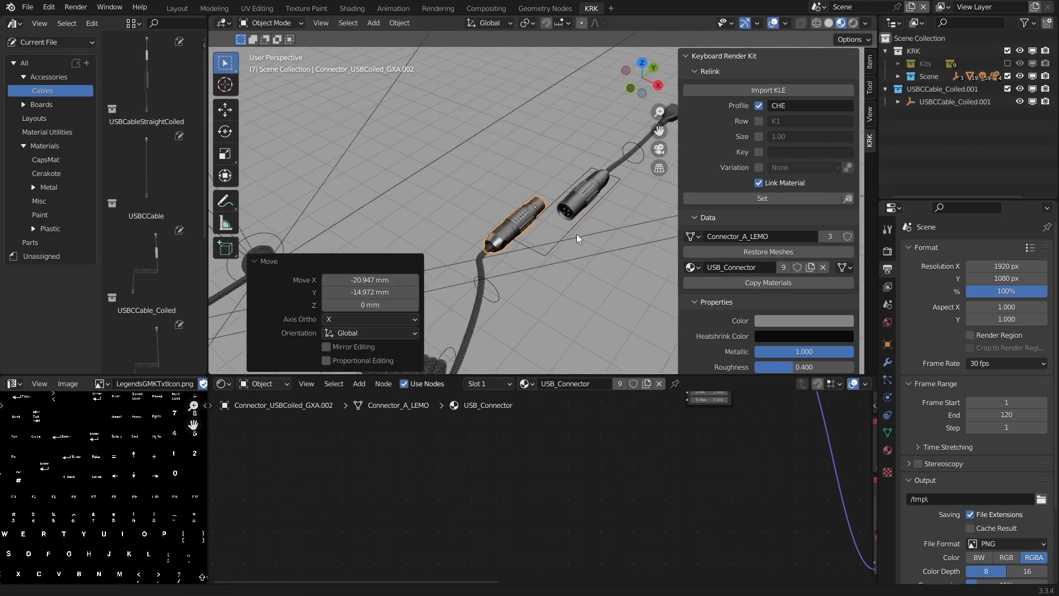
- Color the detached connector half purple with HSV 0.820, 0.983, 0.229 and set its Metallic value to 0
middle_drag(604, 215, 663, 183)
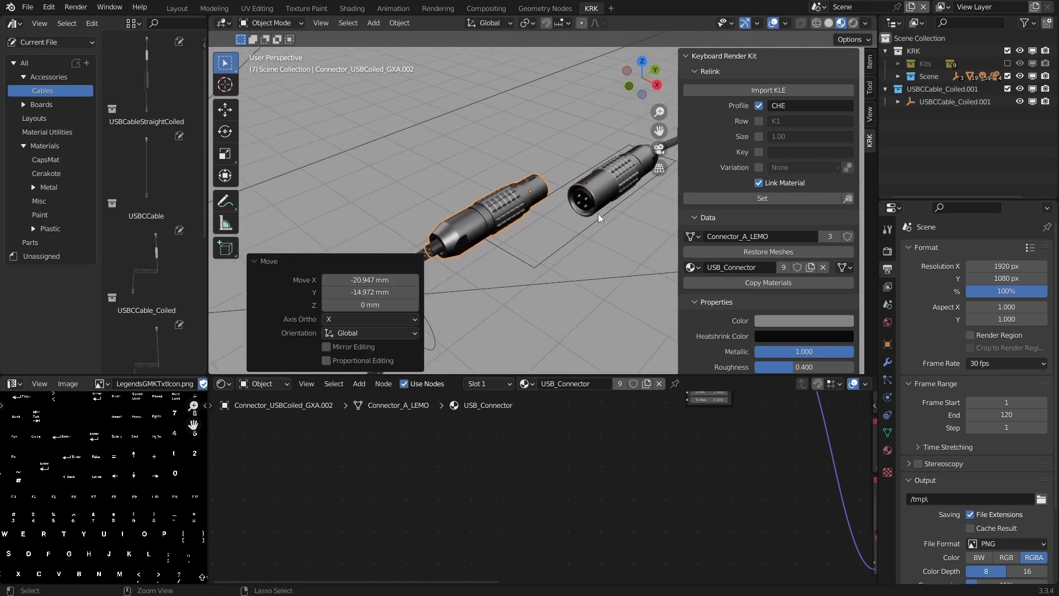
ctrl+middle_drag(597, 213, 594, 214)
shift+middle_drag(594, 214, 560, 200)
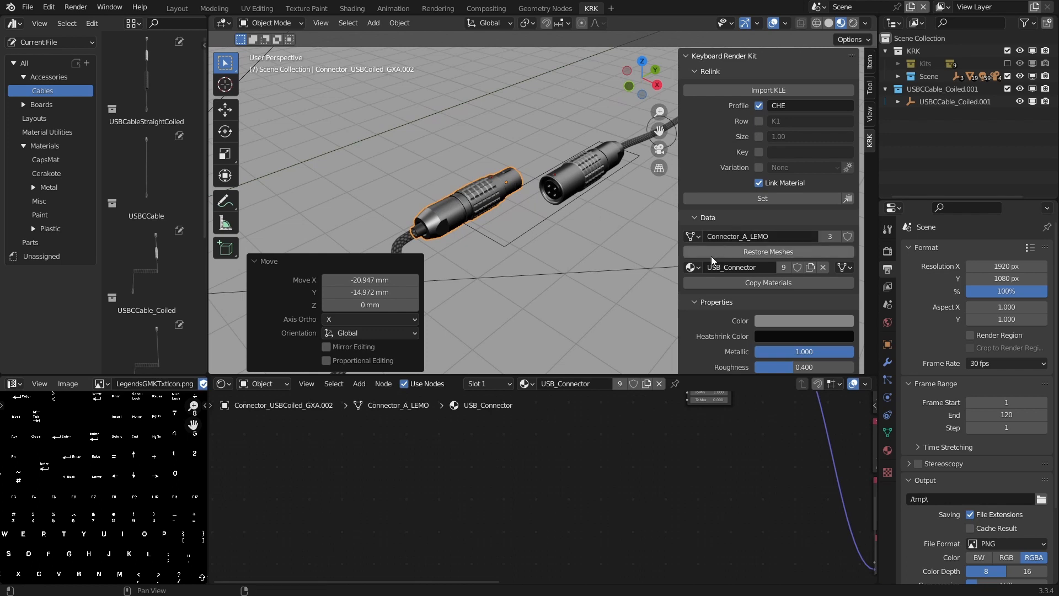
scroll(710, 256, down, 1)
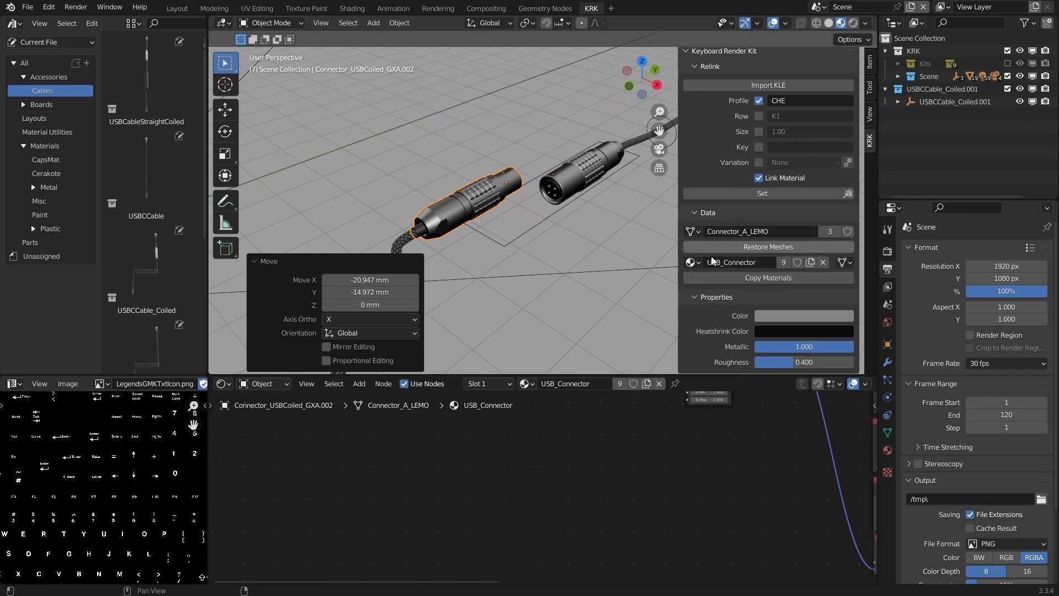
click(770, 315)
drag(820, 220, 846, 208)
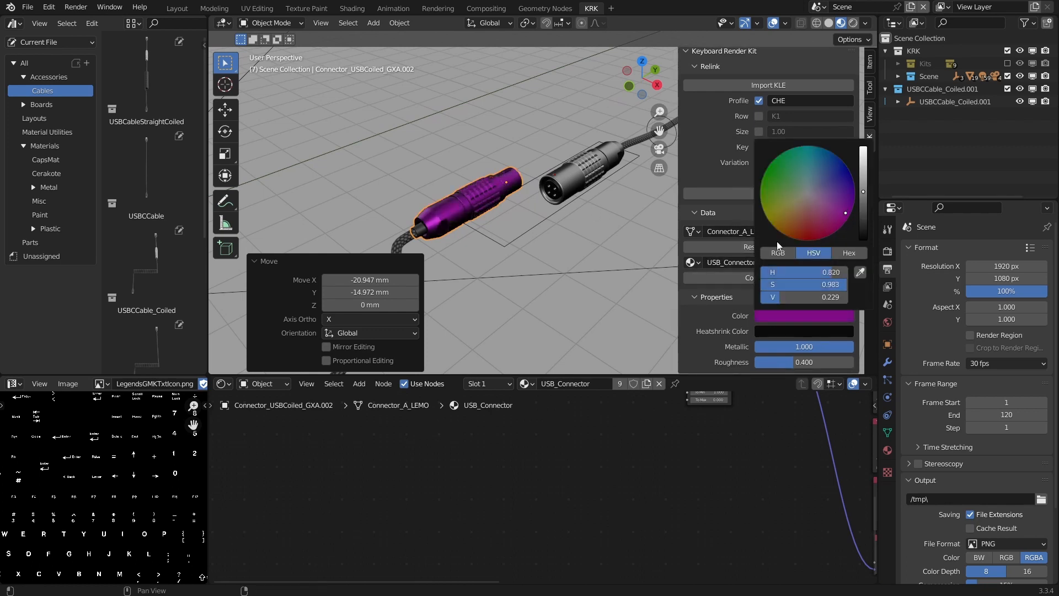
drag(808, 350, 756, 347)
- Swap the purple connector half's mesh to Connector_A_GX and the opposite half's mesh to Connector_B_GX
middle_drag(521, 252, 537, 254)
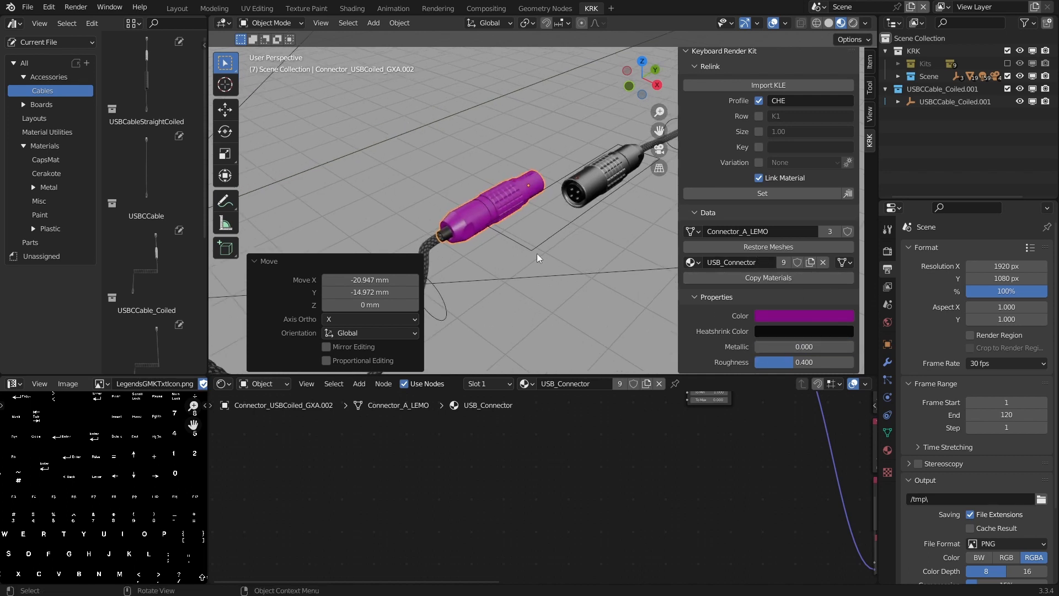
click(696, 231)
click(700, 263)
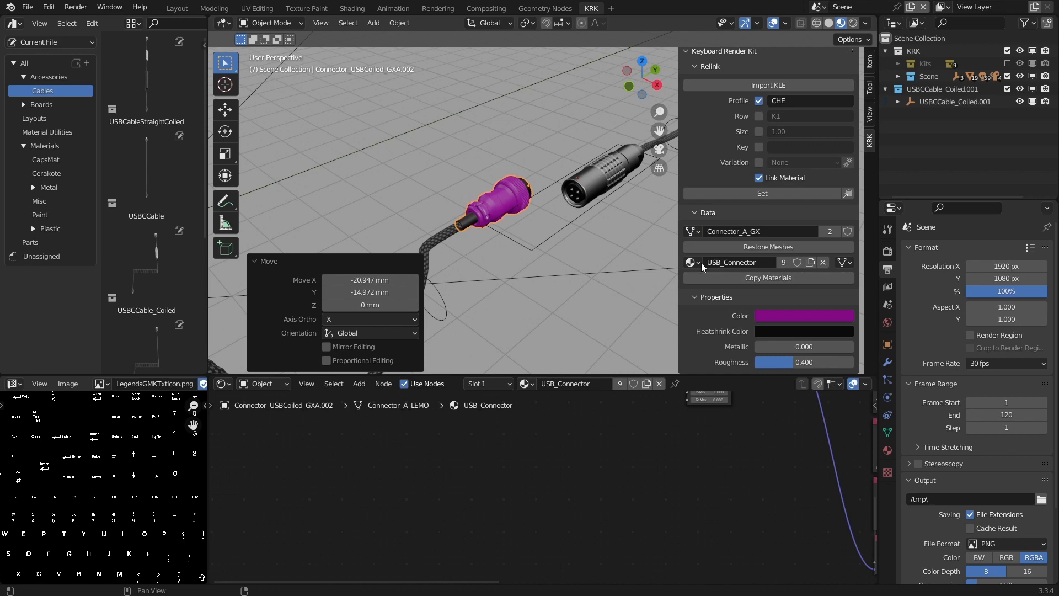
click(607, 177)
click(696, 231)
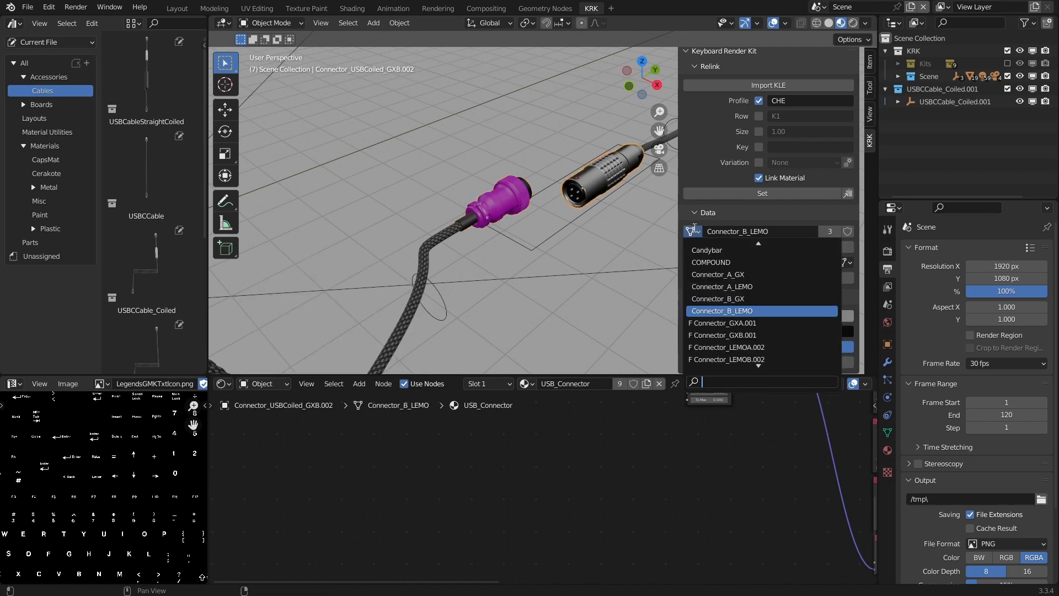
click(737, 299)
- Set the coiled cable's Plug property to 1 to join the two connector halves
middle_drag(564, 257, 480, 218)
middle_drag(444, 250, 466, 251)
click(460, 233)
scroll(468, 241, up, 2)
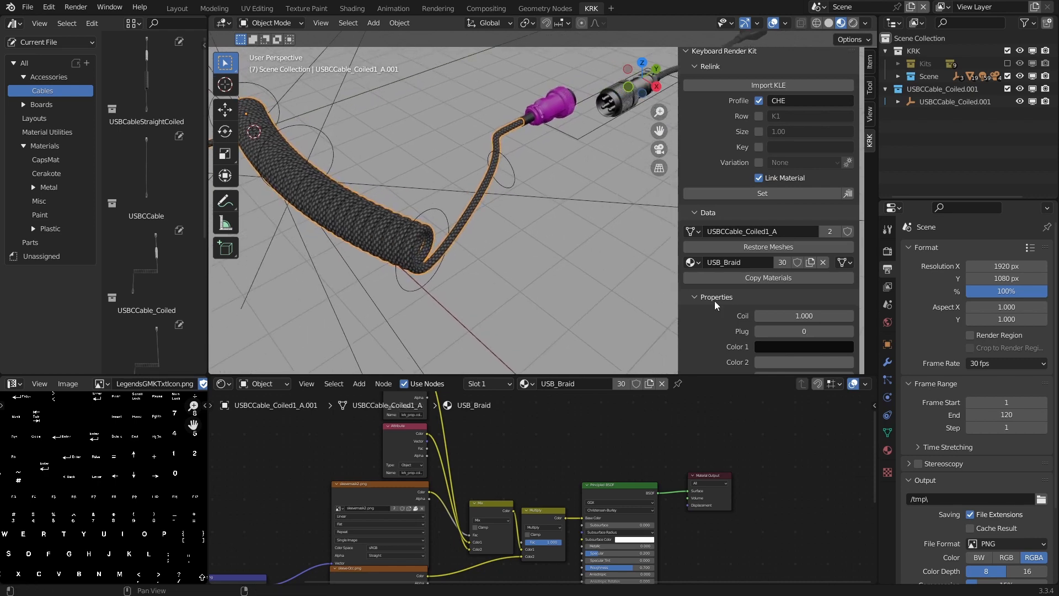
scroll(714, 300, down, 2)
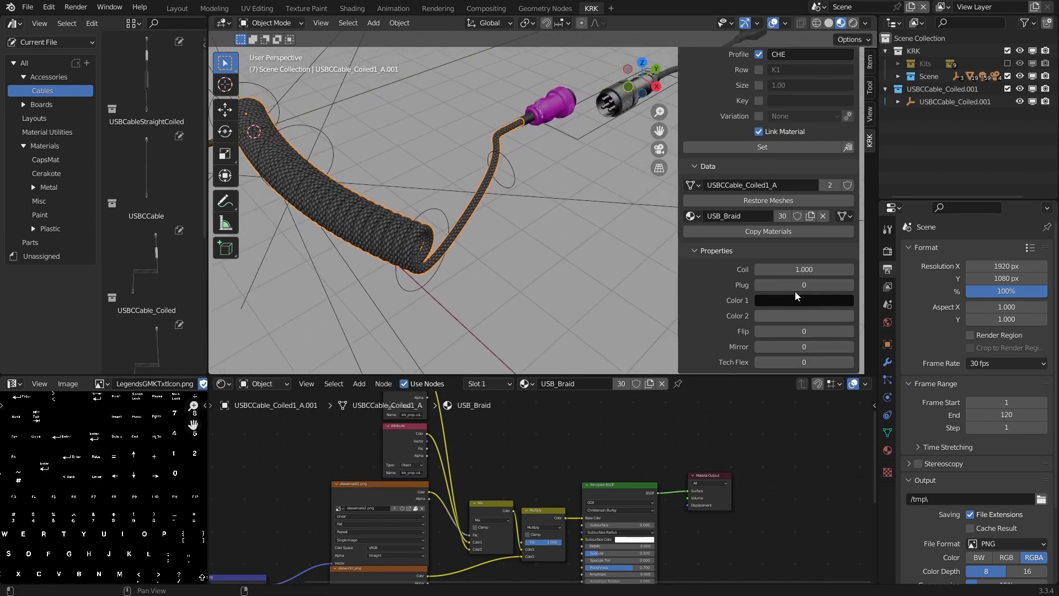
drag(796, 289, 831, 285)
- Set the coiled cable's Color 1 to a dark purple
middle_drag(564, 279, 497, 246)
middle_drag(440, 275, 595, 237)
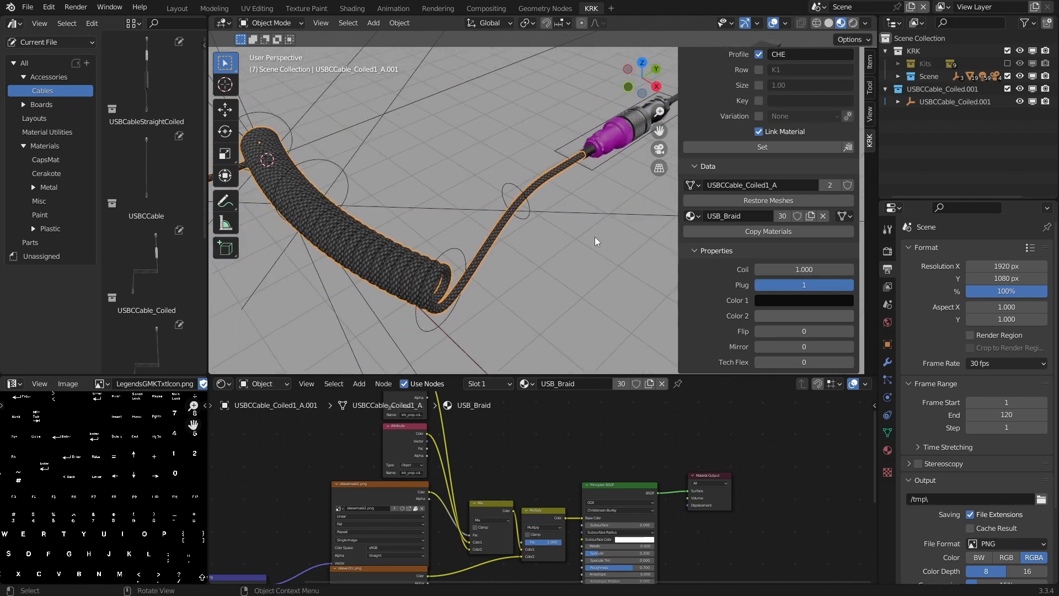
click(769, 300)
drag(861, 209, 863, 190)
click(844, 202)
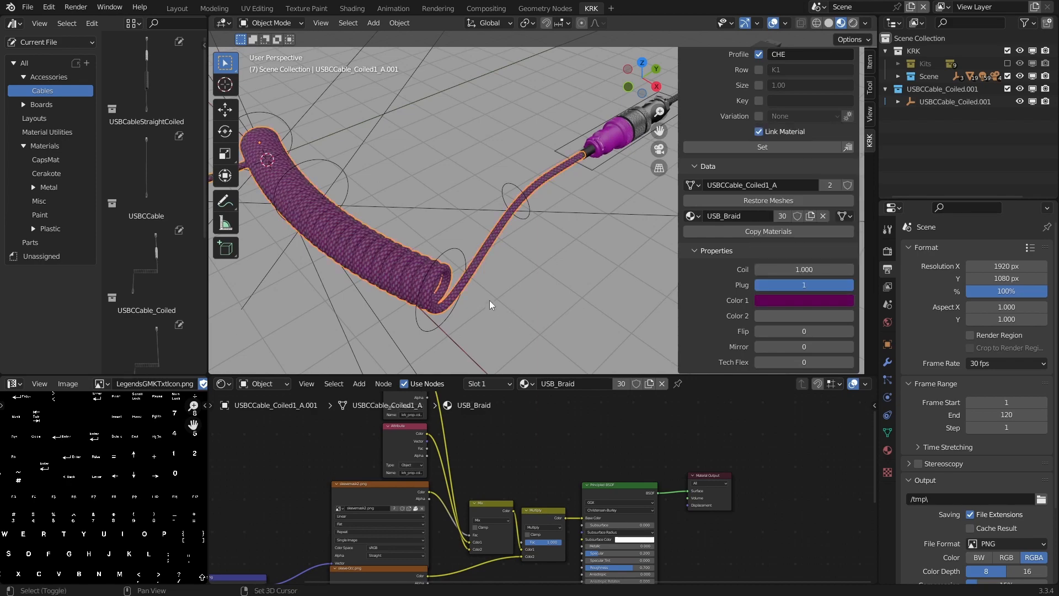
- Try the coiled cable's Flip property at 1
shift+middle_drag(433, 289, 496, 252)
scroll(496, 252, up, 7)
shift+middle_drag(481, 293, 516, 243)
scroll(526, 236, down, 3)
scroll(501, 226, down, 1)
scroll(516, 243, down, 1)
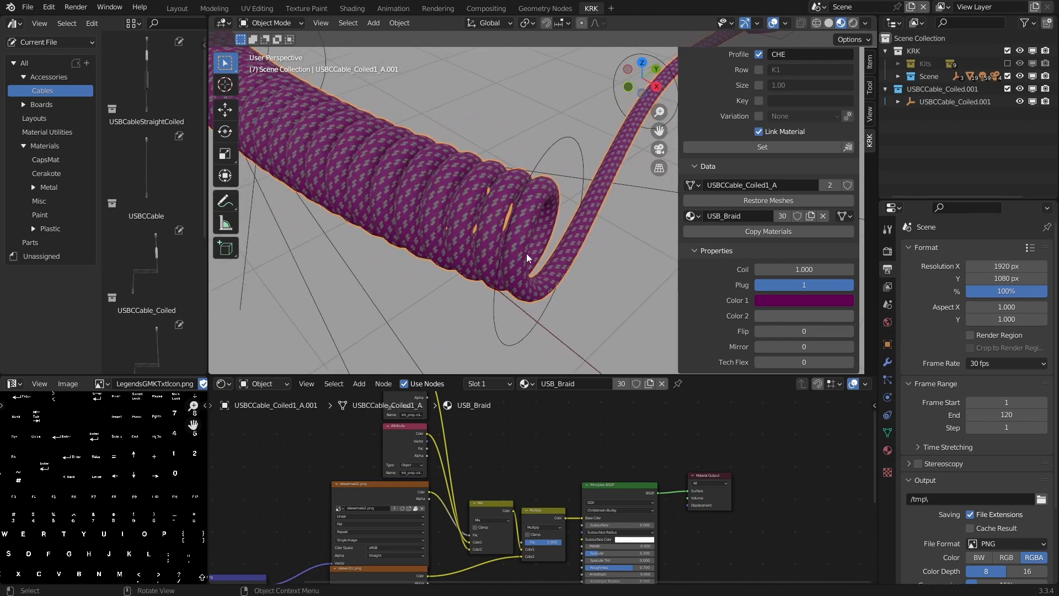
drag(803, 331, 849, 331)
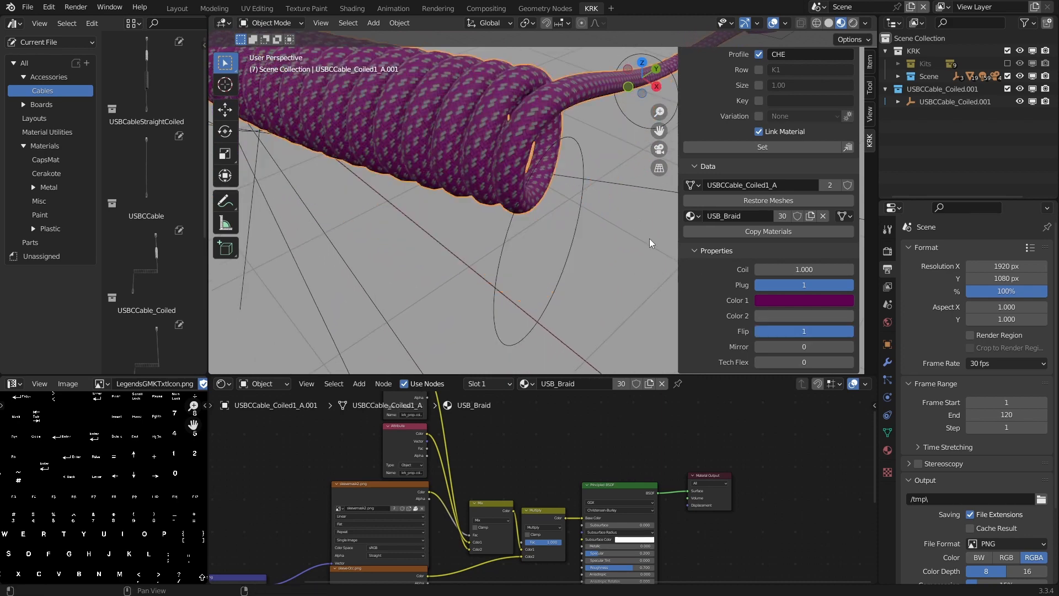
- Try the coiled cable's Mirror property at 1, and reset both Flip and Mirror to 0
shift+middle_drag(521, 175, 528, 263)
scroll(537, 243, down, 4)
middle_drag(523, 225, 550, 226)
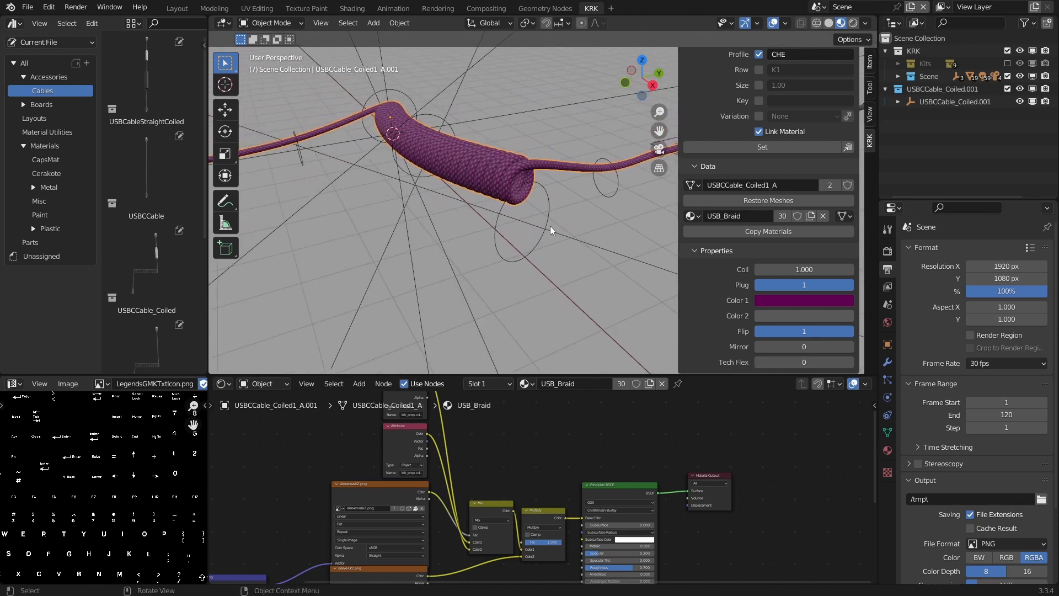
drag(804, 346, 849, 346)
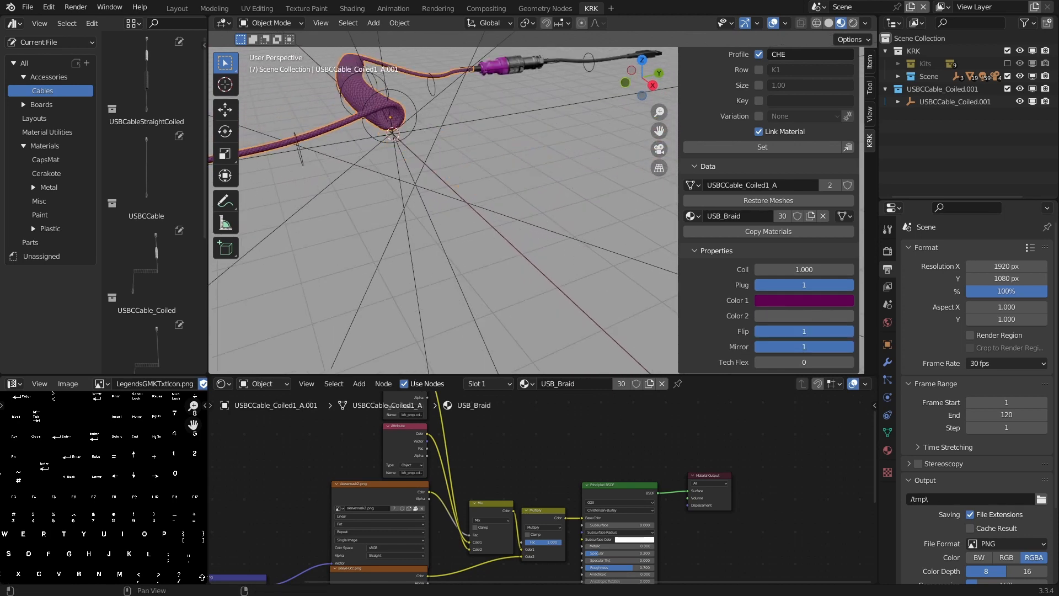
middle_drag(657, 264, 601, 292)
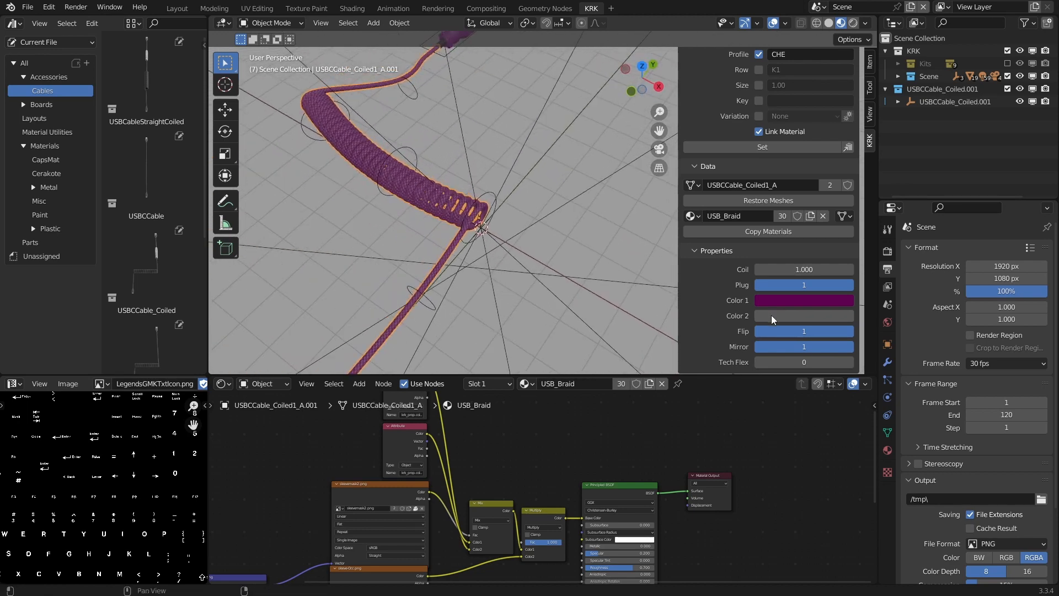
drag(803, 346, 766, 331)
- Set the coiled cable's Tech Flex property to 1
middle_drag(606, 259, 536, 219)
scroll(536, 154, up, 4)
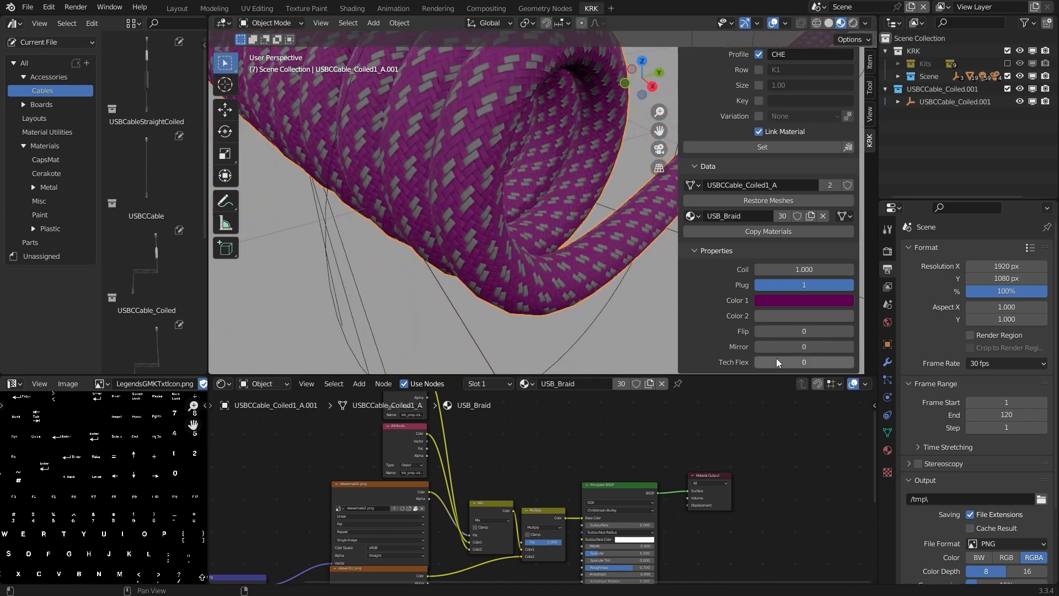
drag(776, 362, 816, 362)
- Darken the coiled cable's Color 2 to near black
mouse_move(566, 230)
middle_down()
mouse_move(569, 248)
mouse_move(581, 222)
middle_up()
scroll(569, 248, up, 2)
scroll(582, 222, down, 2)
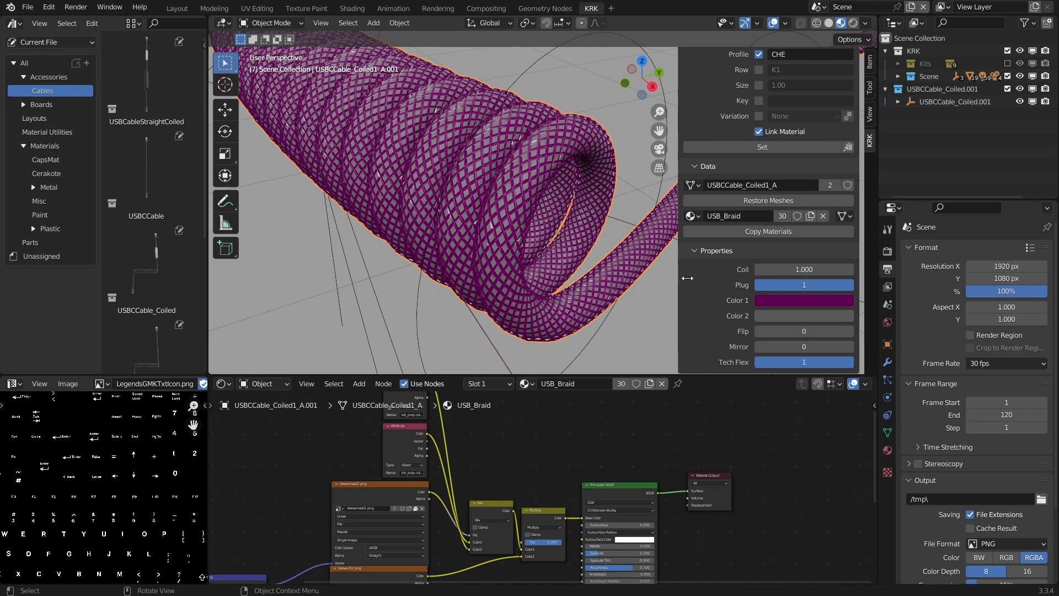
click(789, 316)
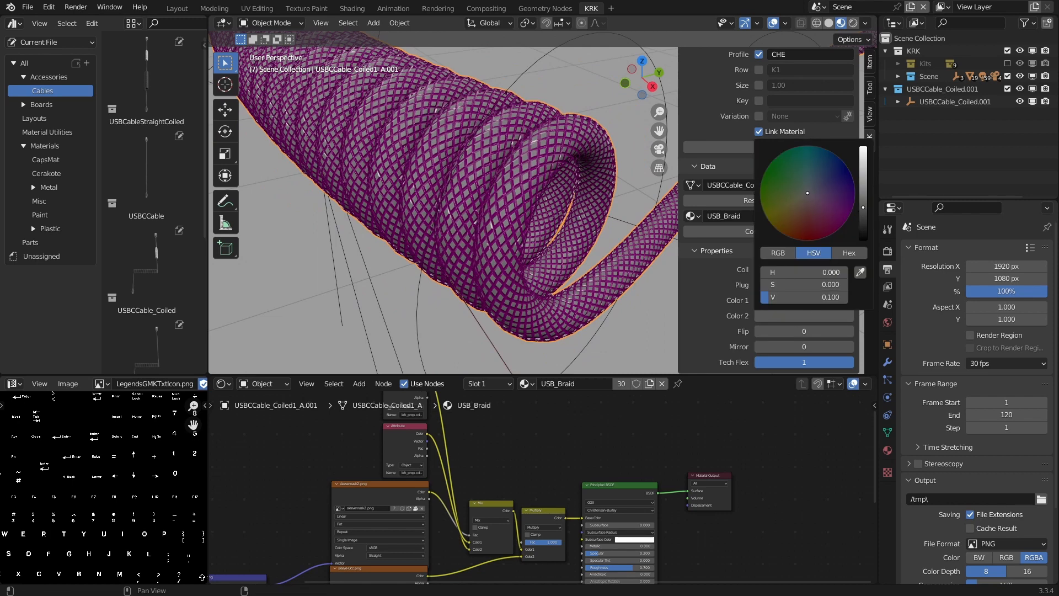
drag(863, 207, 863, 235)
middle_drag(575, 302, 514, 236)
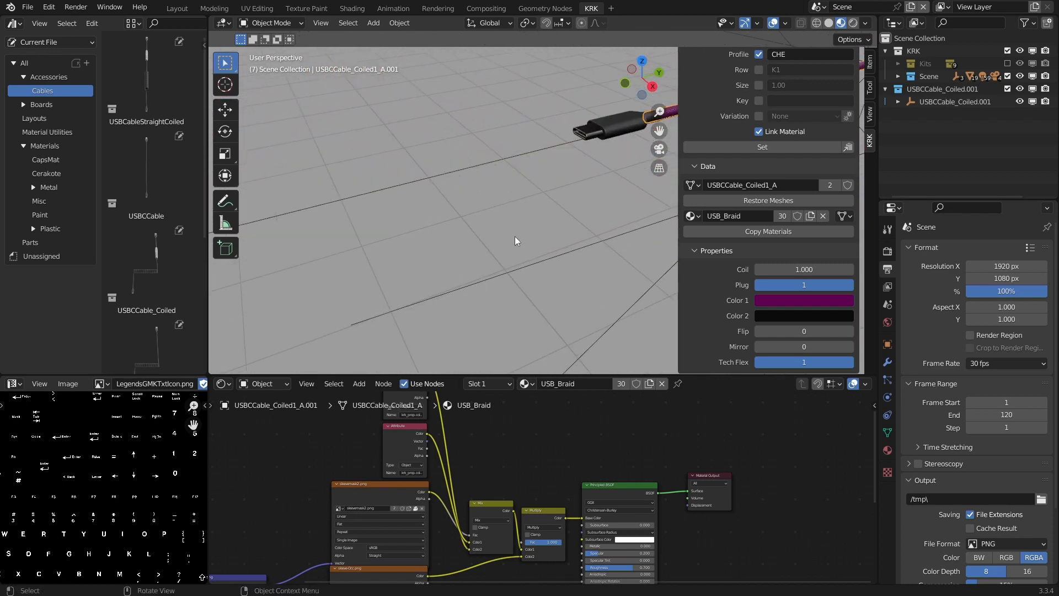
- Try the USB_Head_A mesh on the coiled cable's end connector, and switch it back to USB_Head_C
click(617, 131)
key(KP_Decimal)
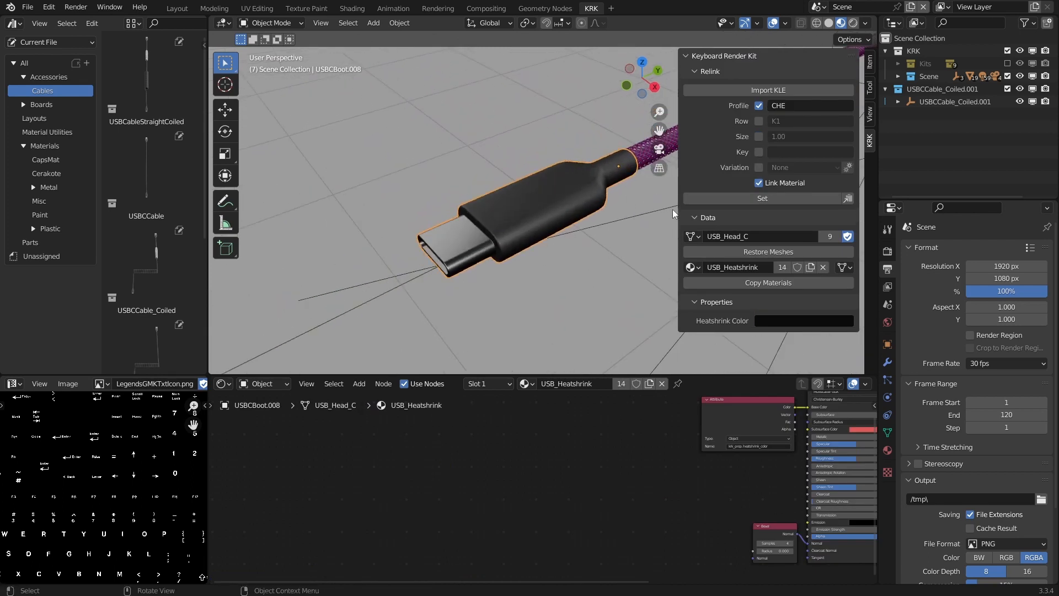
click(693, 236)
click(729, 303)
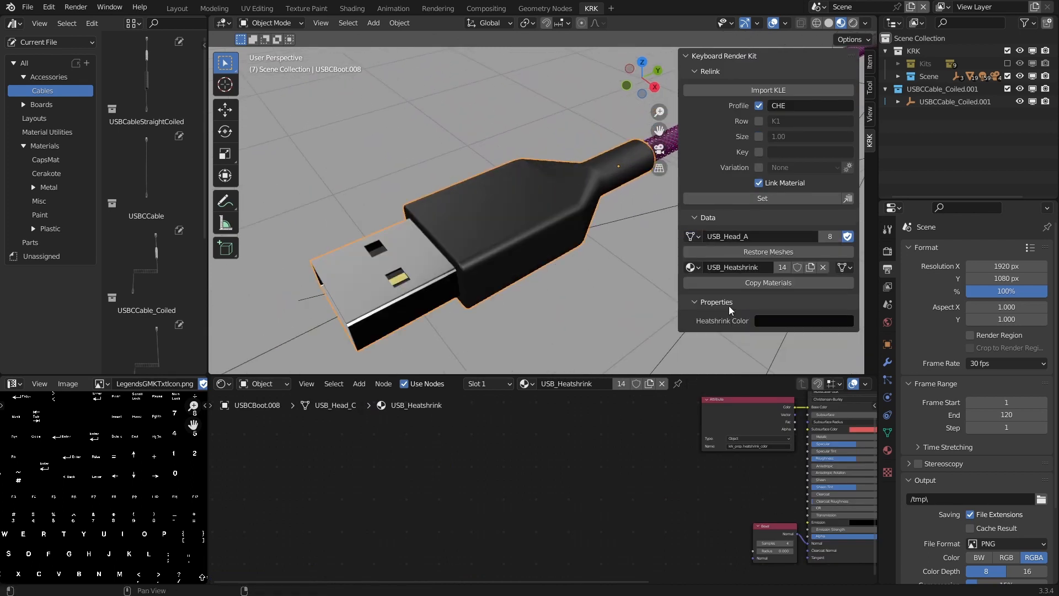
click(693, 236)
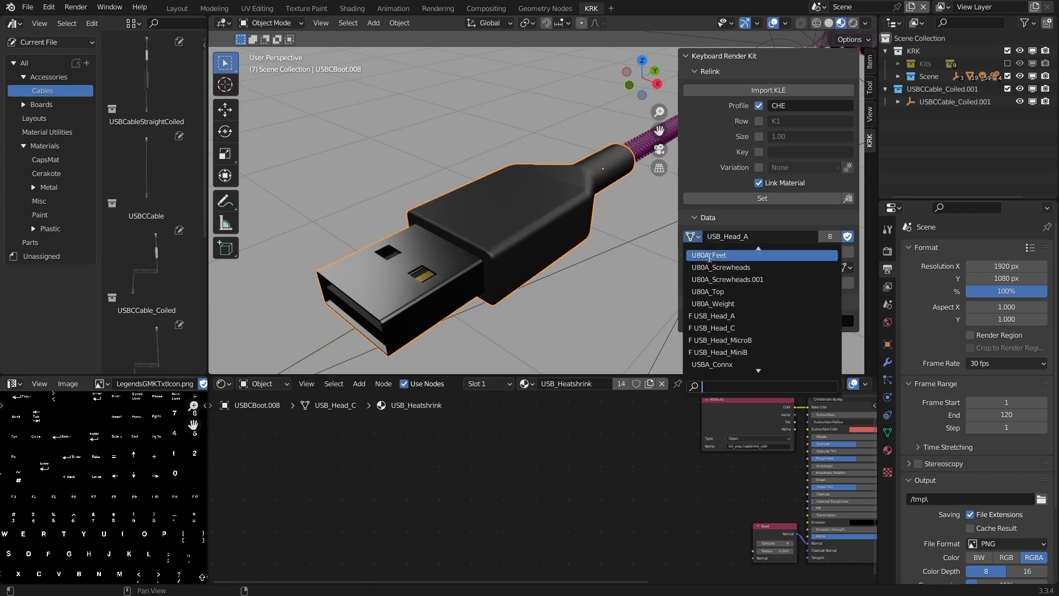
click(724, 327)
- Try the USB_Head_MicroB mesh on the coiled cable's end connector
click(695, 237)
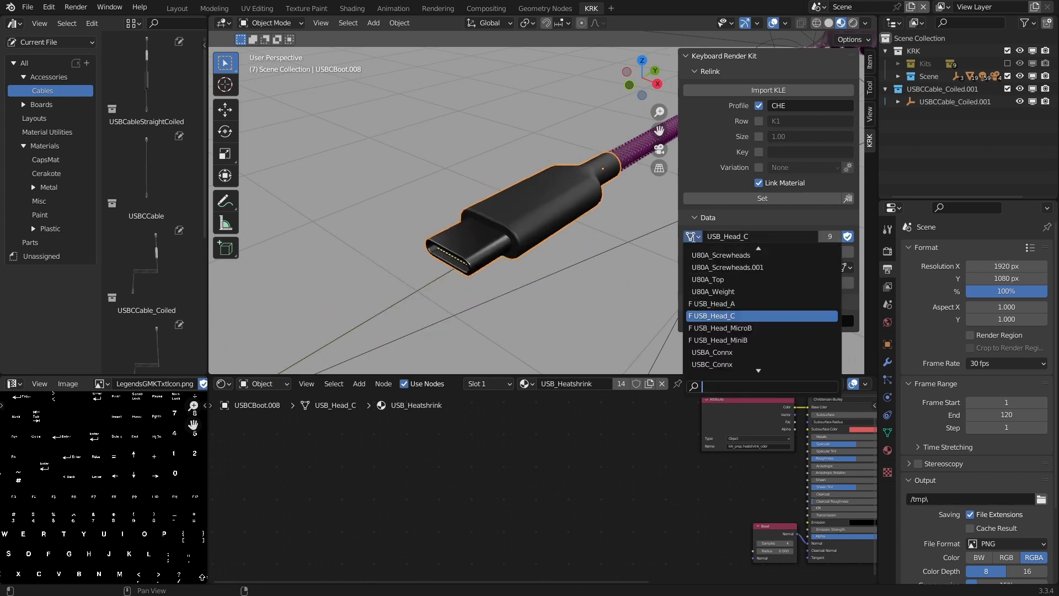
click(747, 326)
middle_drag(581, 233, 570, 194)
scroll(570, 194, up, 2)
- Swap the end connector's mesh to USB_Head_MiniB
click(693, 237)
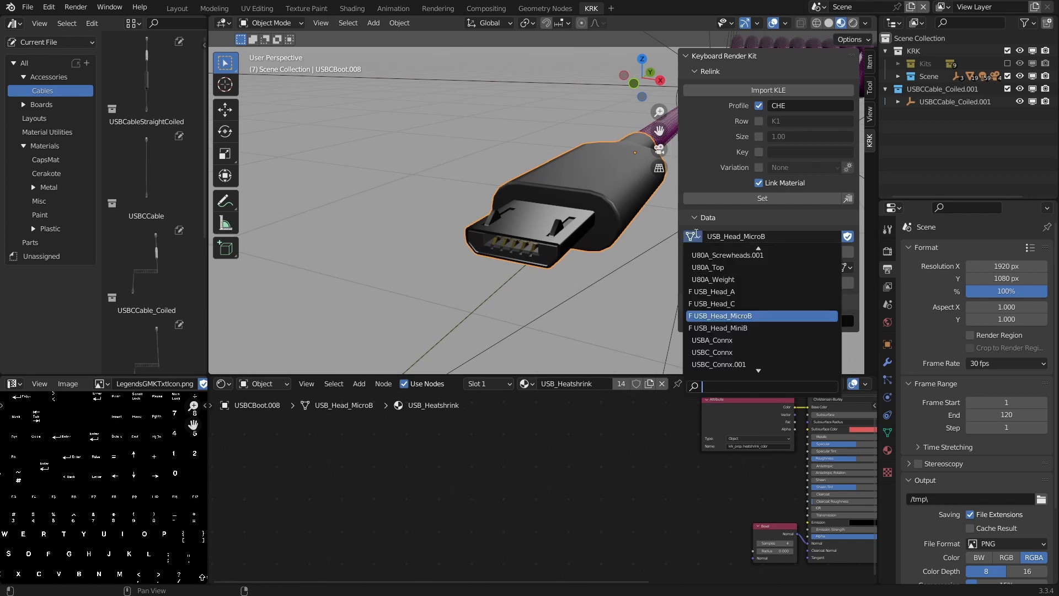
click(734, 326)
middle_drag(559, 217, 506, 218)
scroll(558, 226, down, 3)
scroll(478, 266, down, 2)
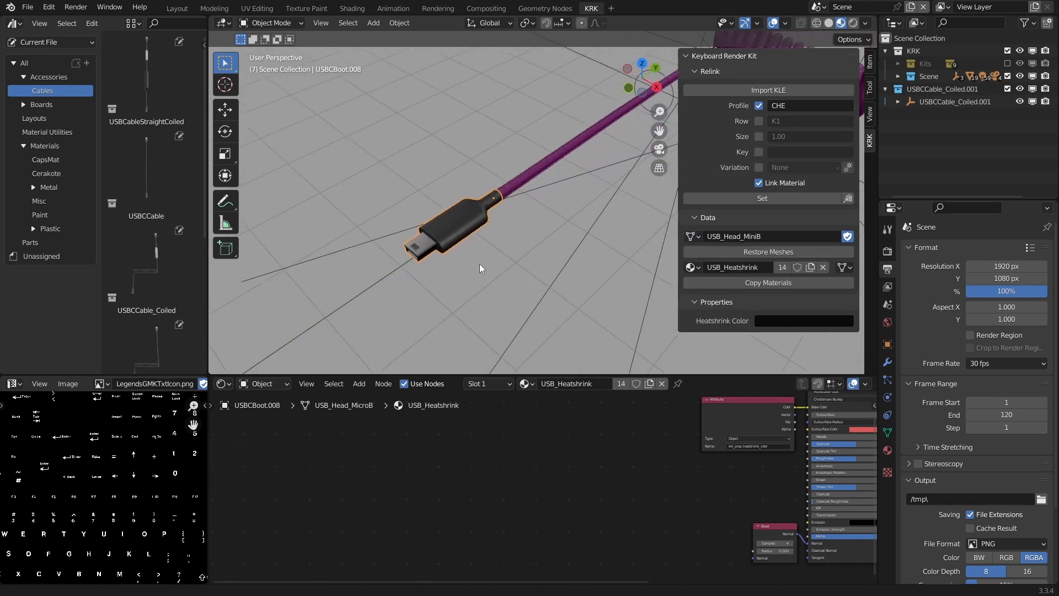
- Change the MiniB connector's Heatshrink Color to the same dark purple as the cable
middle_drag(478, 267, 445, 246)
middle_drag(536, 237, 556, 307)
click(780, 324)
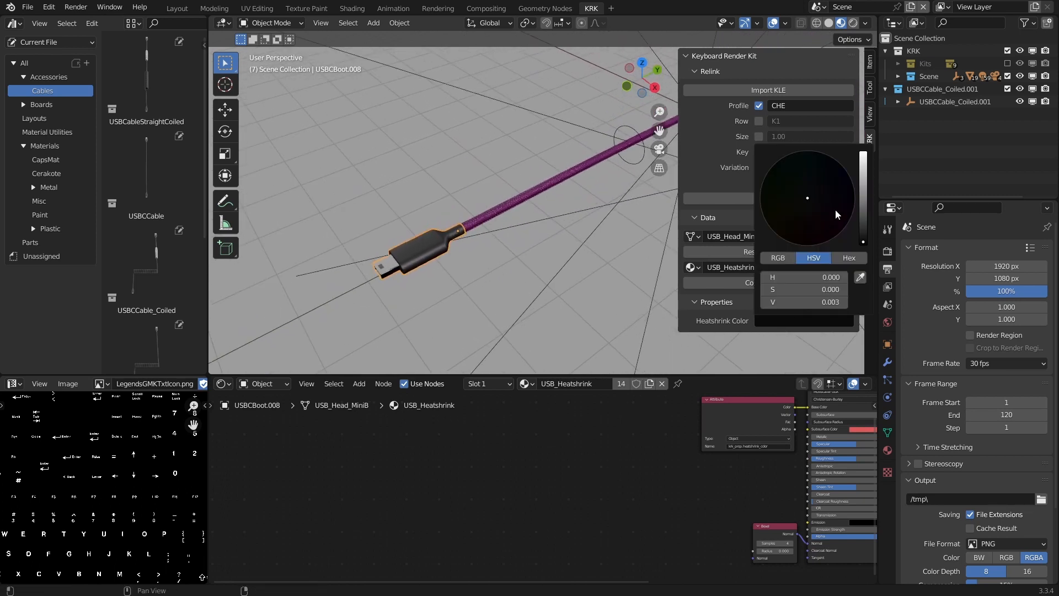
drag(864, 194, 833, 224)
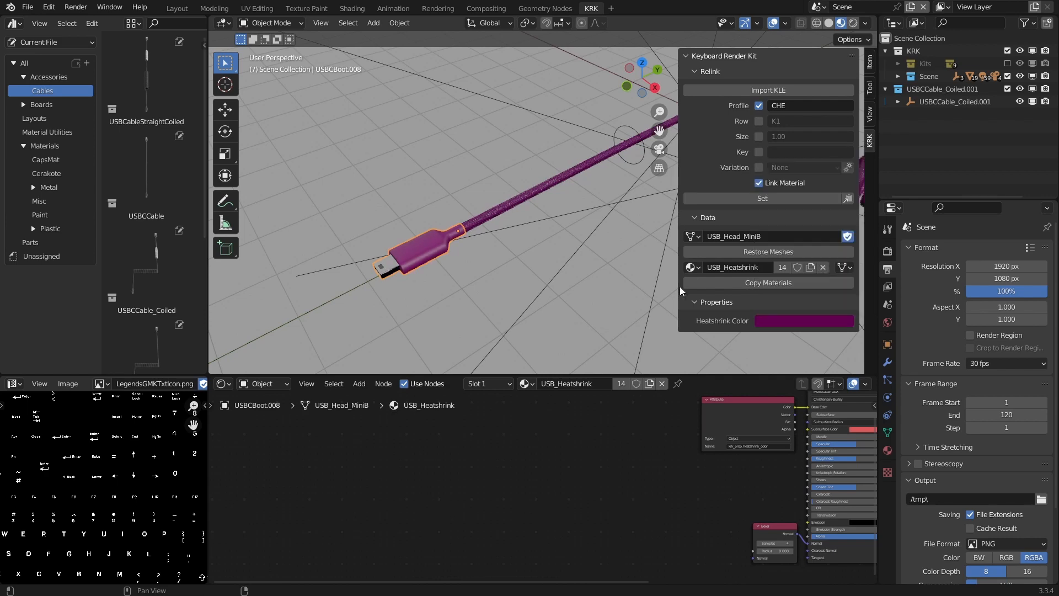
- Set Tech Flex to 1 on the straight cable section beyond the metal coupler
middle_drag(651, 278, 527, 206)
click(278, 238)
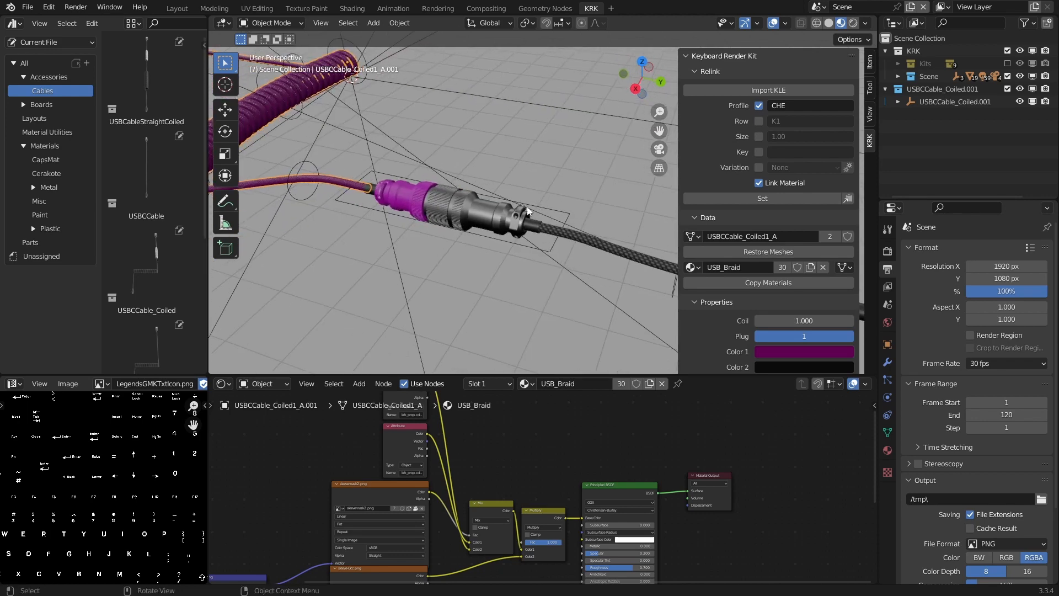
scroll(679, 218, down, 2)
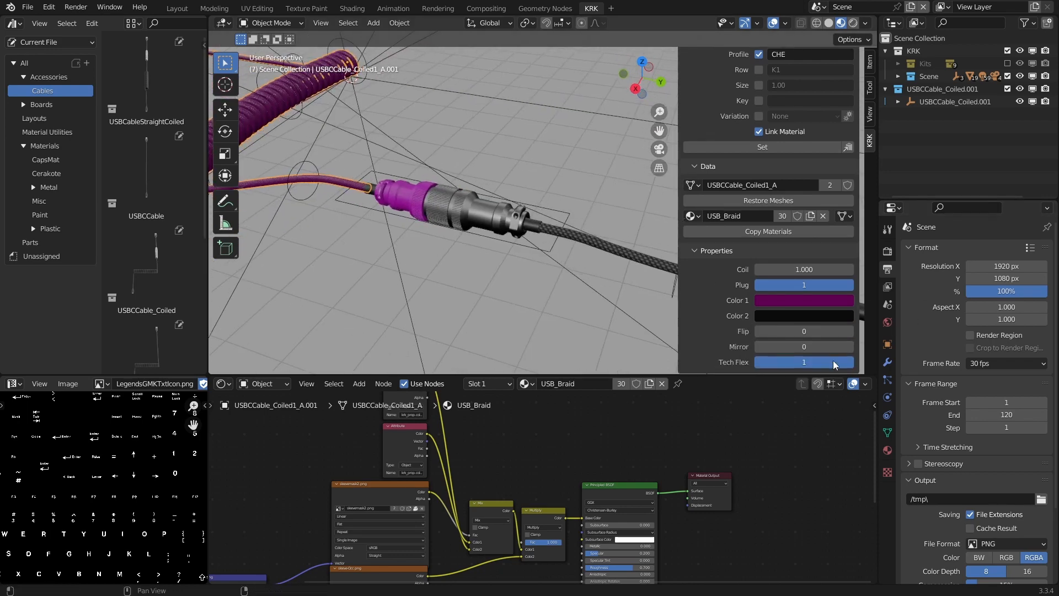
drag(499, 298, 564, 236)
click(587, 247)
shift+middle_drag(580, 234, 553, 217)
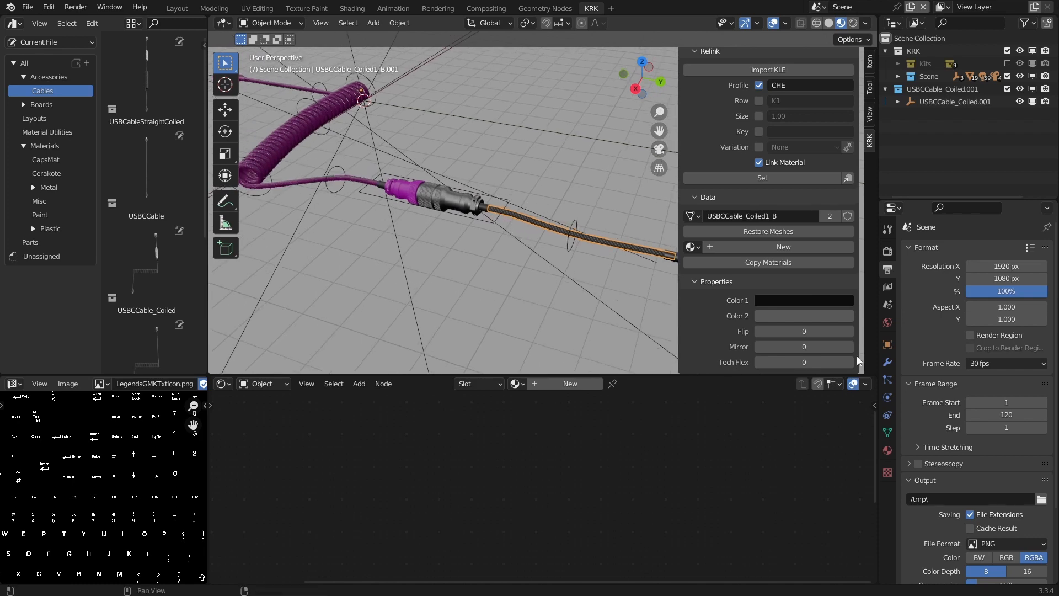
drag(789, 358, 797, 358)
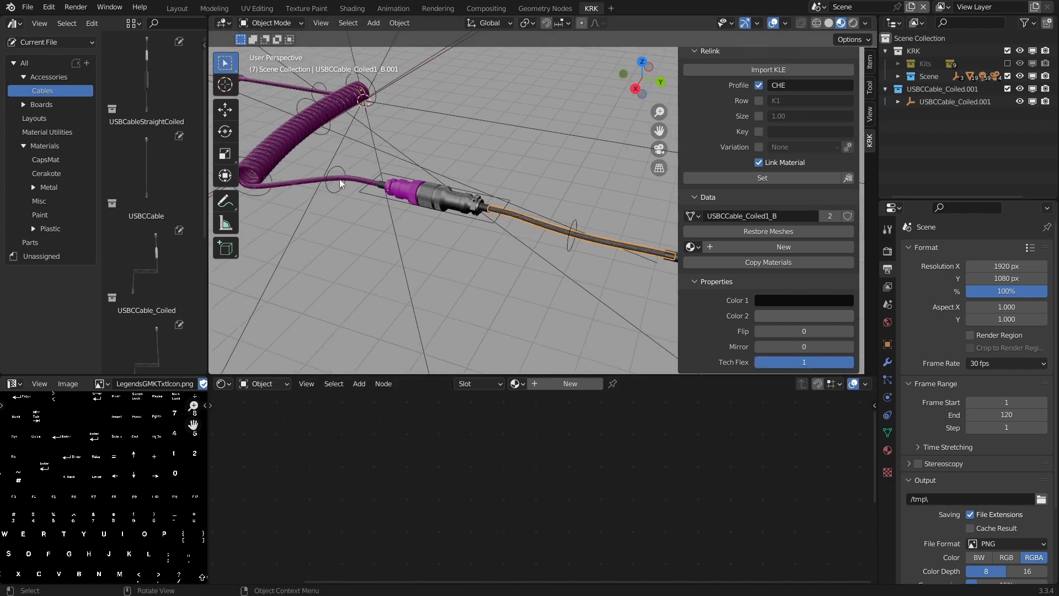
- Copy the coiled section's purple Color 1 to Color 1 of the straight cable section
click(276, 143)
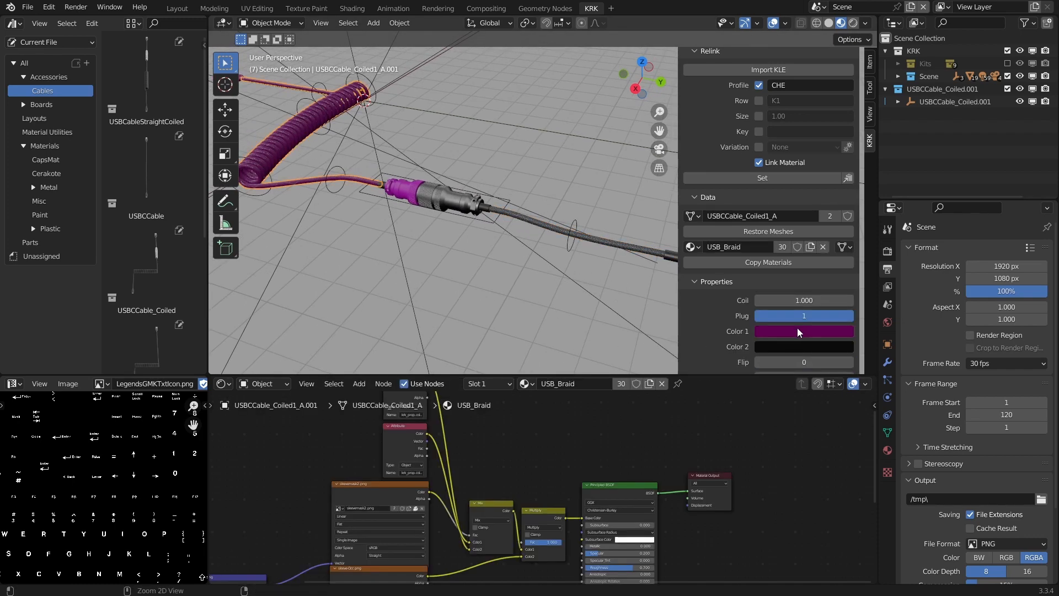
click(635, 246)
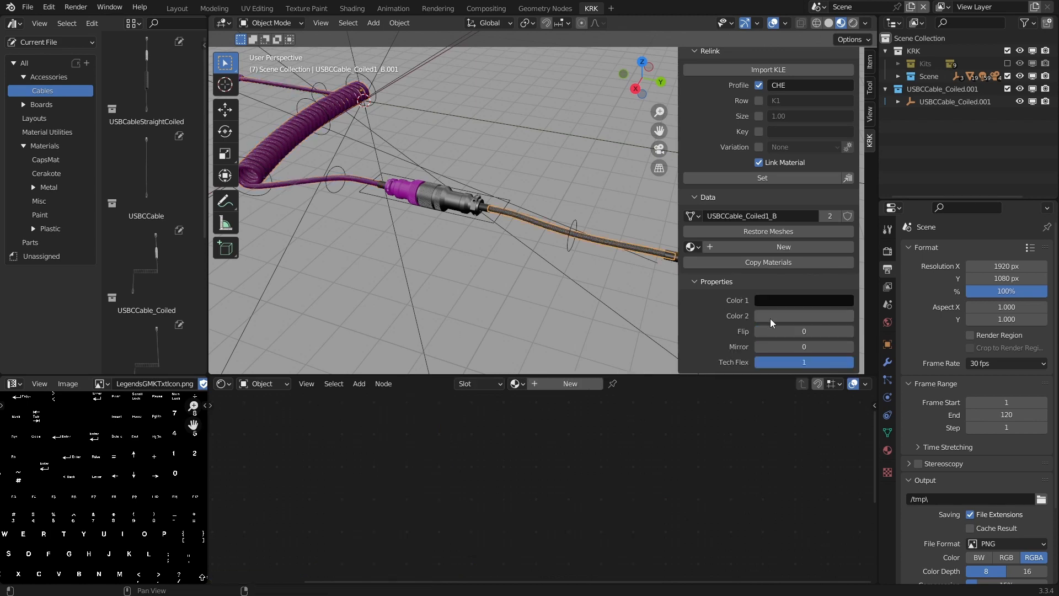
key(ctrl+v)
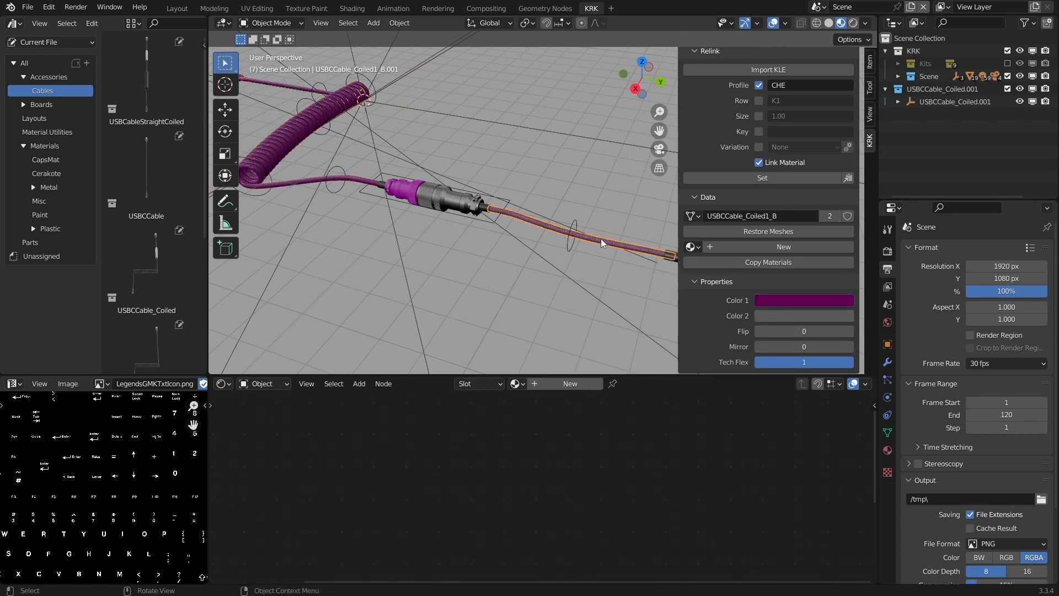
- Darken the straight cable section's Color 2 to near black, like the coiled section's
click(360, 183)
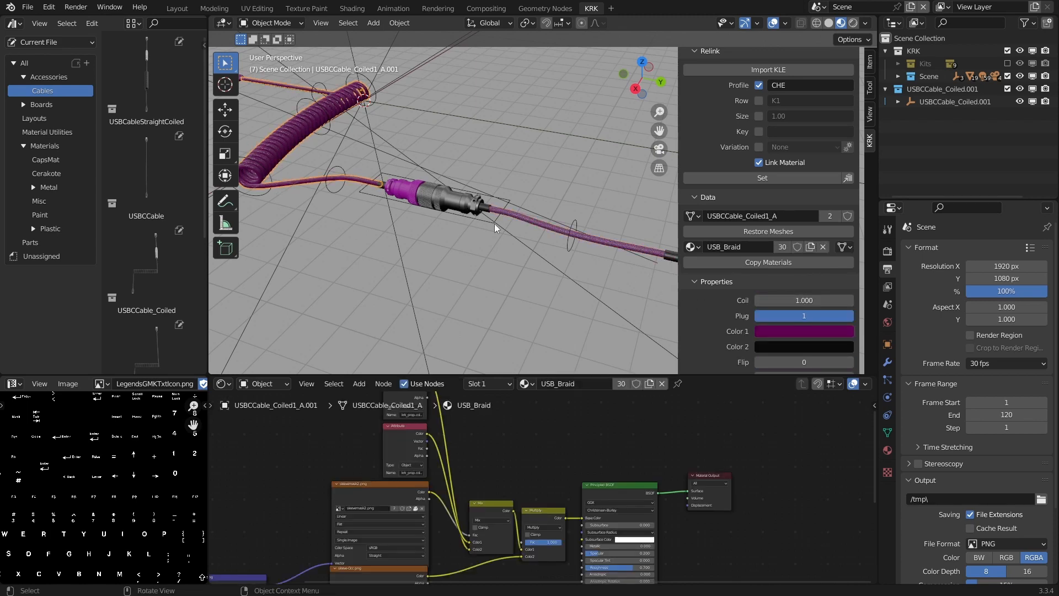
click(548, 226)
click(805, 315)
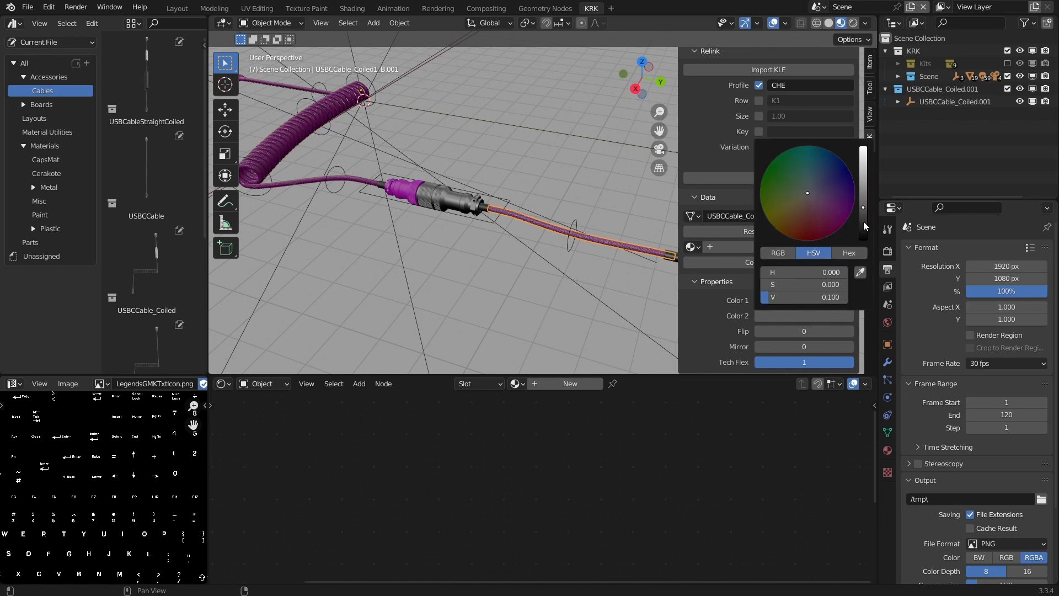
drag(862, 220, 862, 242)
- Add the USBCCable asset to the scene and clear its location
middle_drag(636, 191, 425, 197)
drag(154, 168, 401, 216)
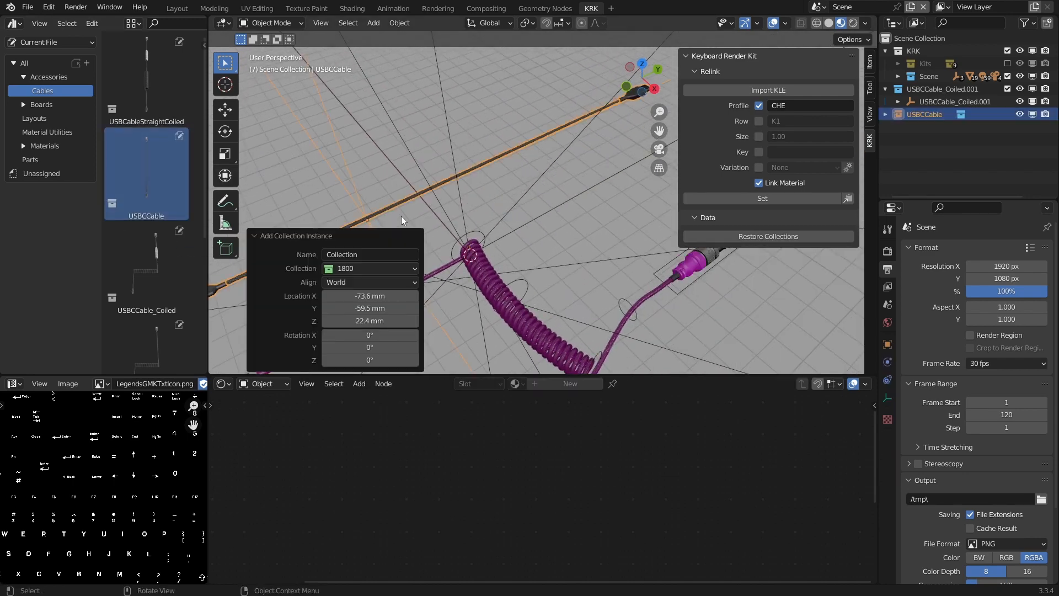
key(alt+g)
- Move the new USBCCable about -148 mm along X and restore its collection instance to editable objects
shift+middle_drag(522, 256, 617, 238)
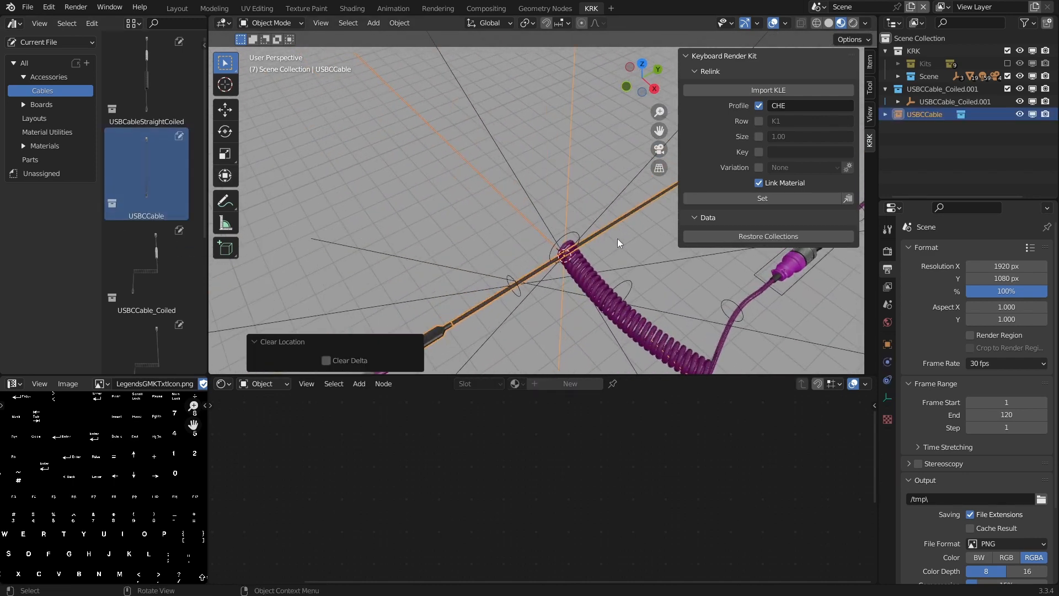
key(g)
key(x)
click(554, 212)
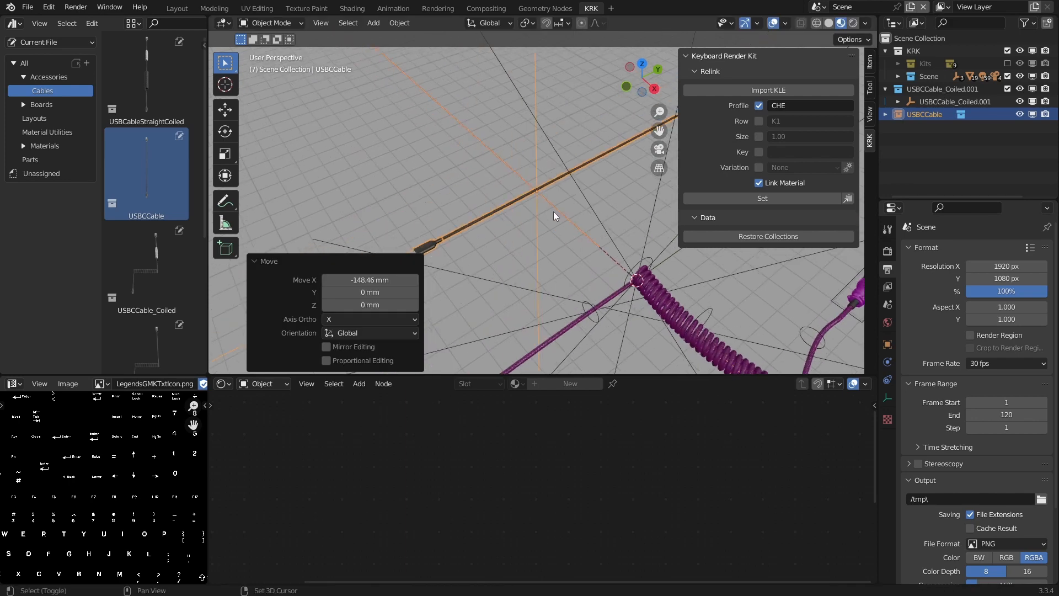
click(728, 233)
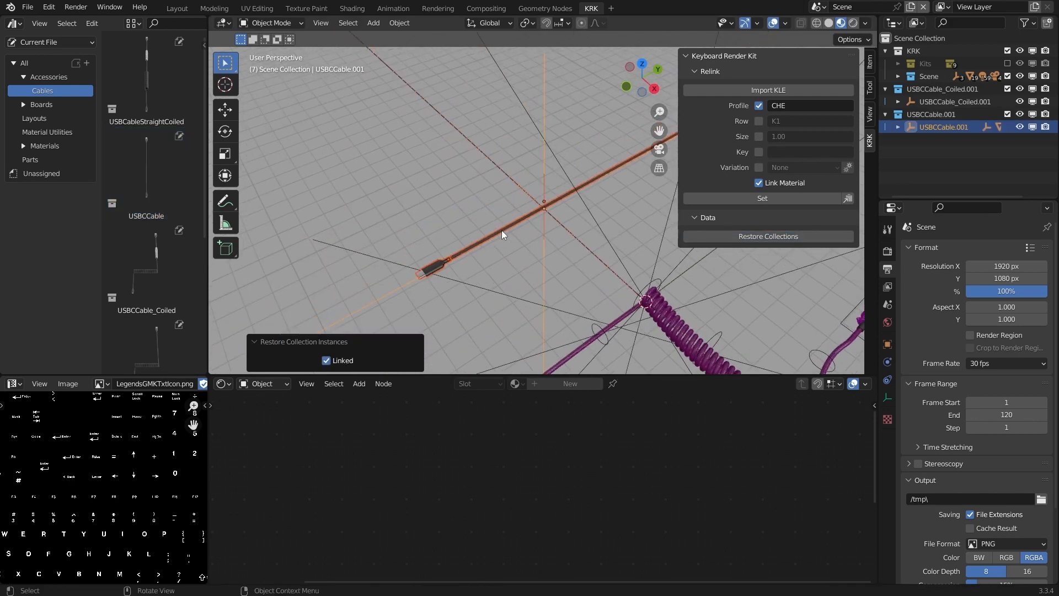
- Open the new straight cable's mesh in Edit Mode with wireframe shading and X-ray display
click(501, 230)
middle_drag(553, 216, 504, 138)
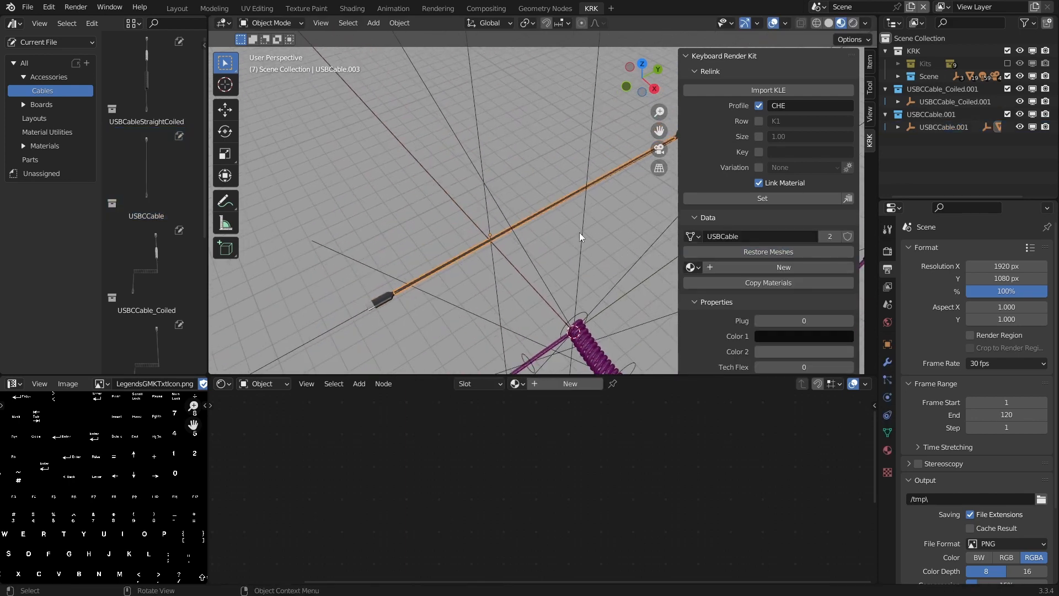
middle_drag(579, 232, 586, 98)
middle_drag(501, 201, 541, 205)
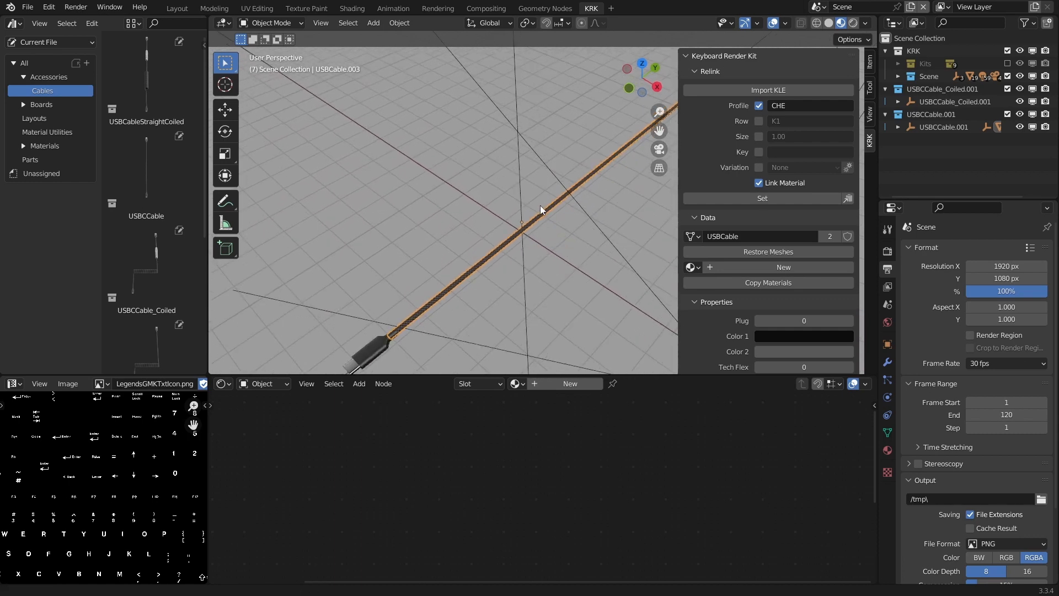
click(277, 25)
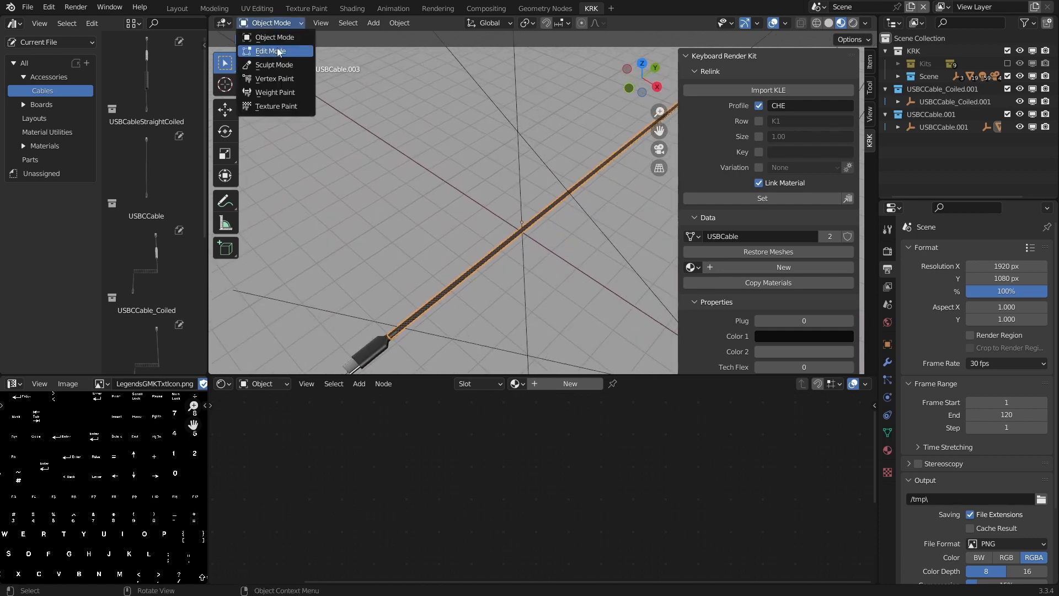
click(277, 48)
middle_drag(439, 193, 398, 184)
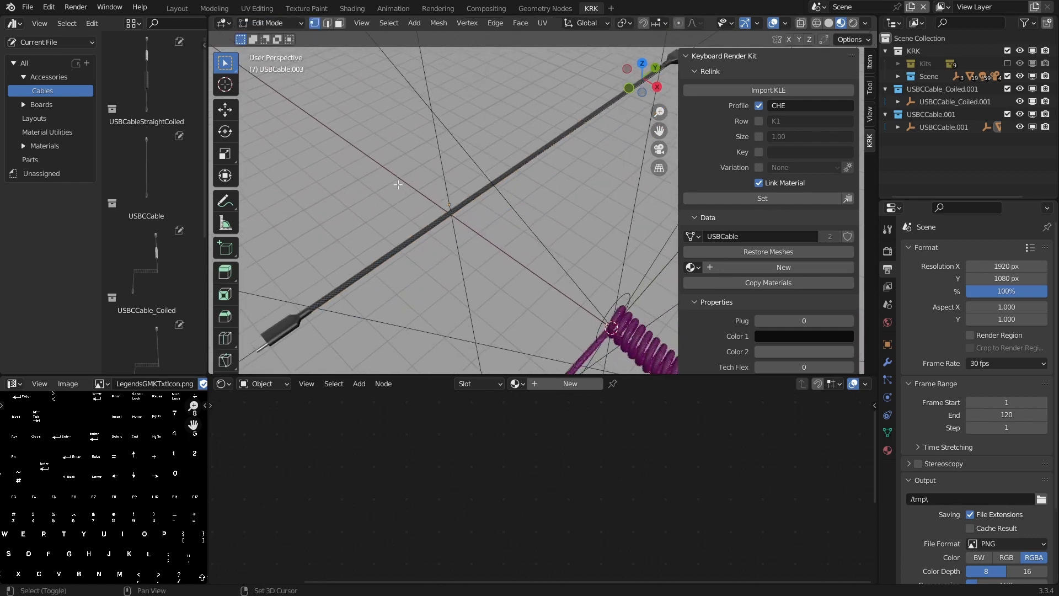
click(800, 23)
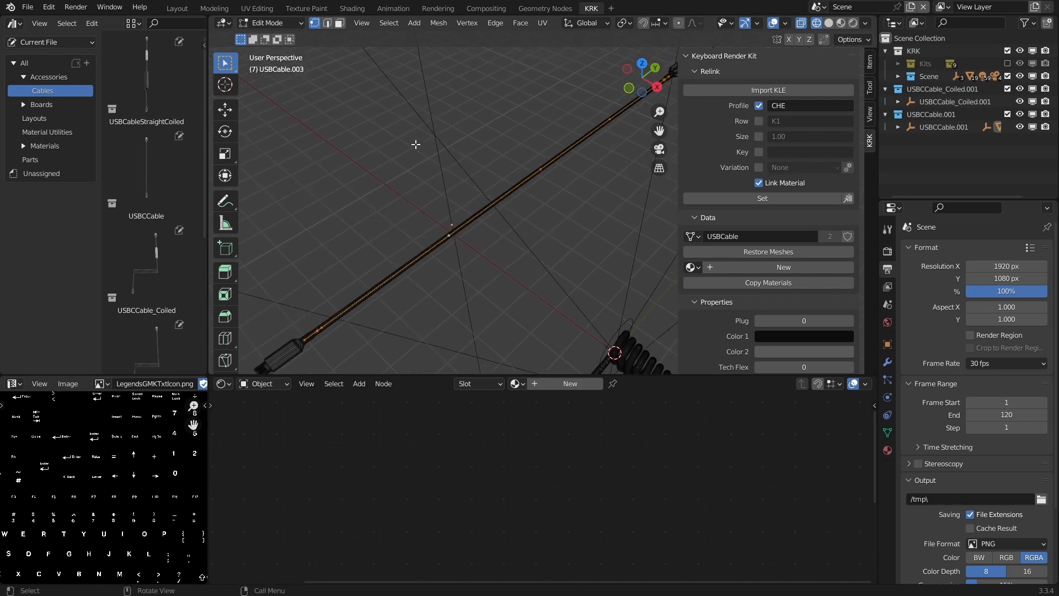
- Move the vertices in the middle of the straight cable sideways to bend it into a curve
drag(416, 144, 571, 247)
middle_drag(564, 248, 560, 258)
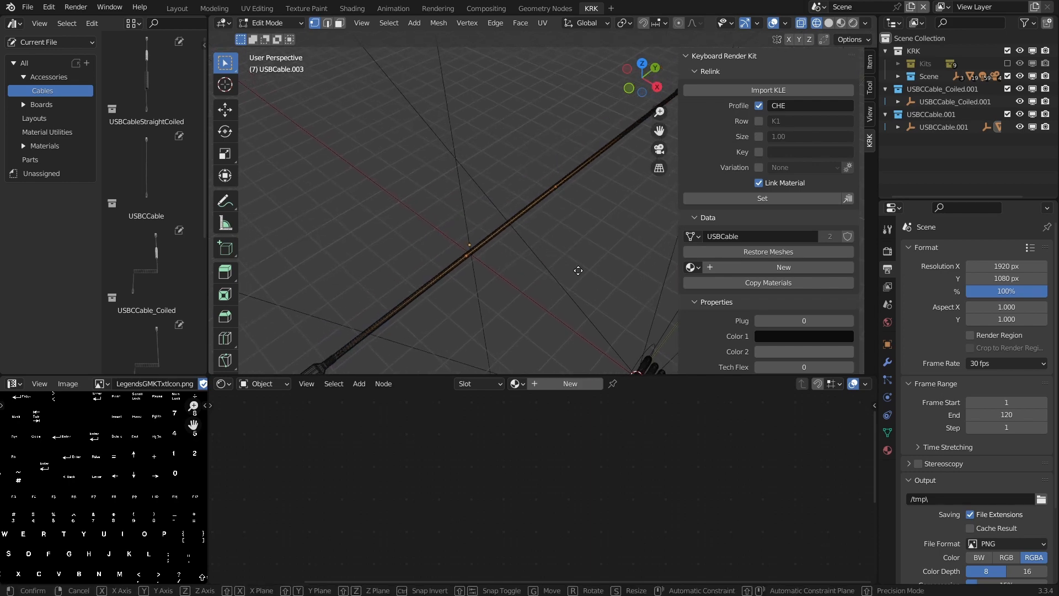
key(g)
click(463, 215)
- Subdivide the cable's guide edge between the moved vertex and the neighbouring vertex toward the far connector
middle_drag(463, 214, 487, 167)
drag(430, 116, 628, 203)
middle_drag(628, 203, 530, 193)
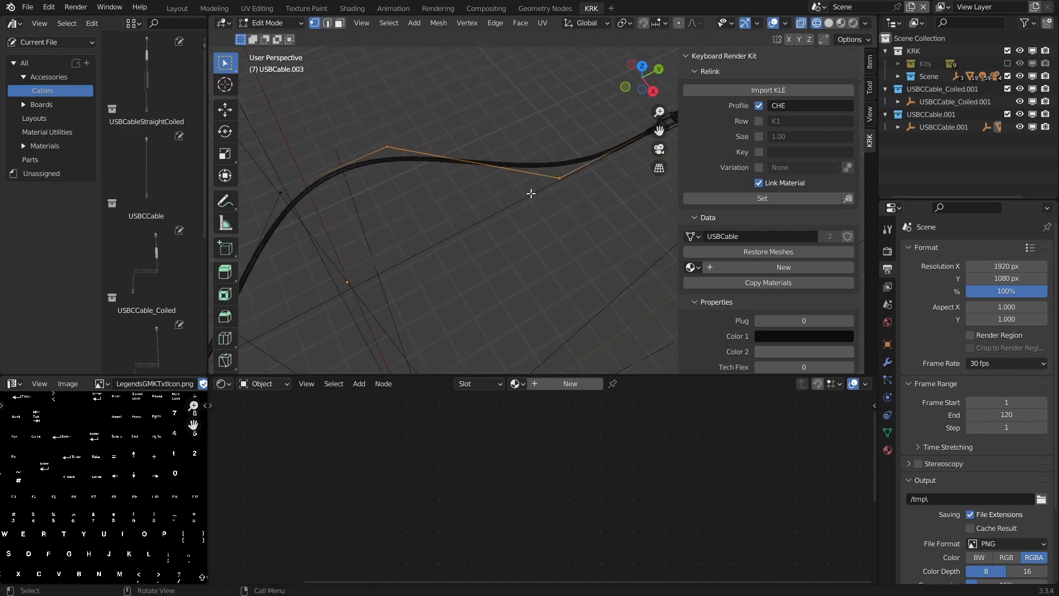
right_click(490, 150)
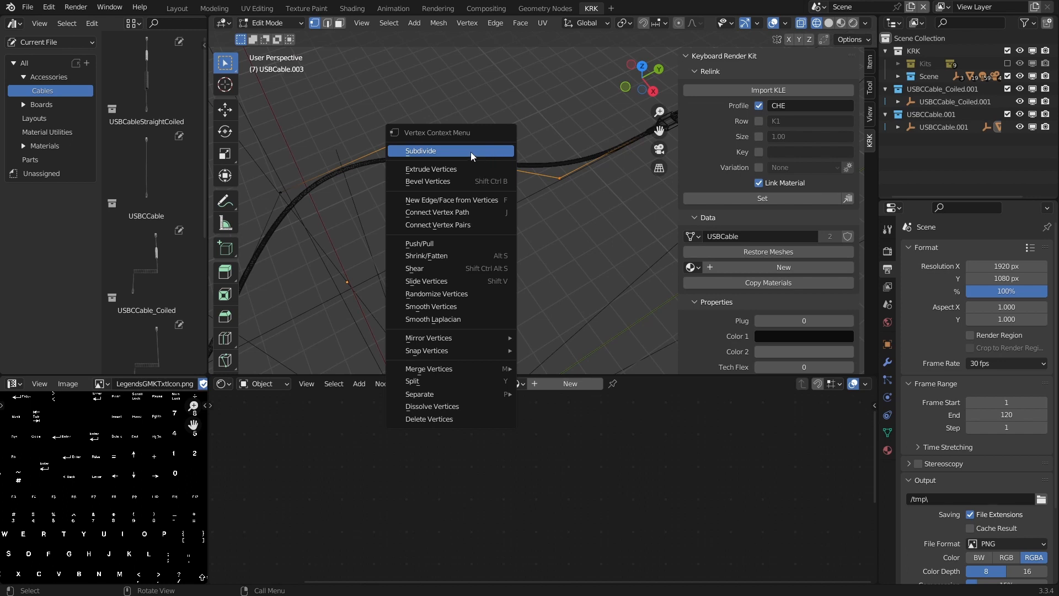
click(461, 148)
- Move the new vertex with Z locked, about 141 mm in X and -71 mm in Y, to form a deep bend
click(474, 156)
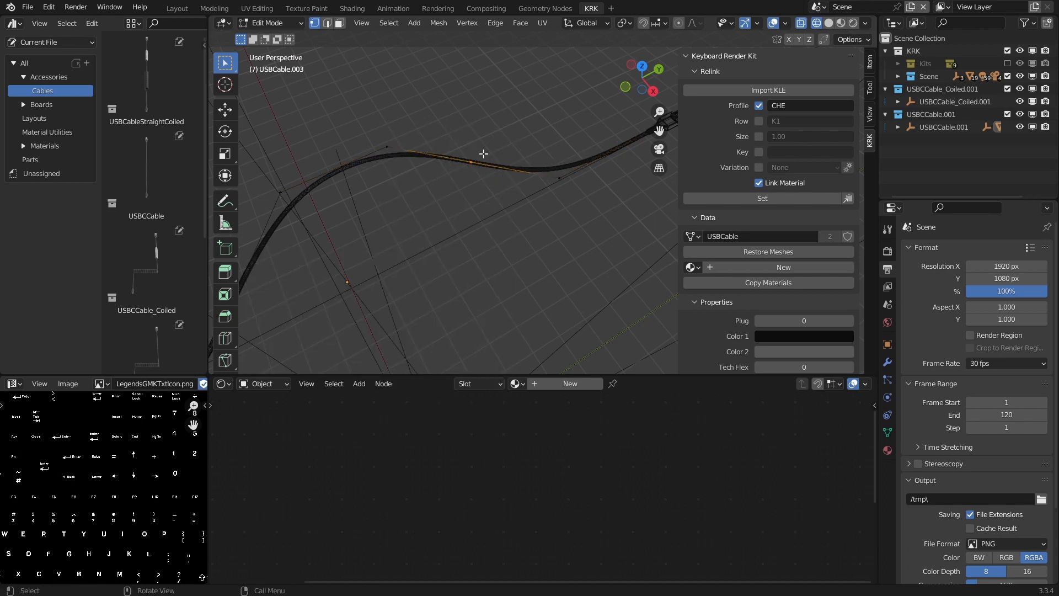
key(g)
key(shift+z)
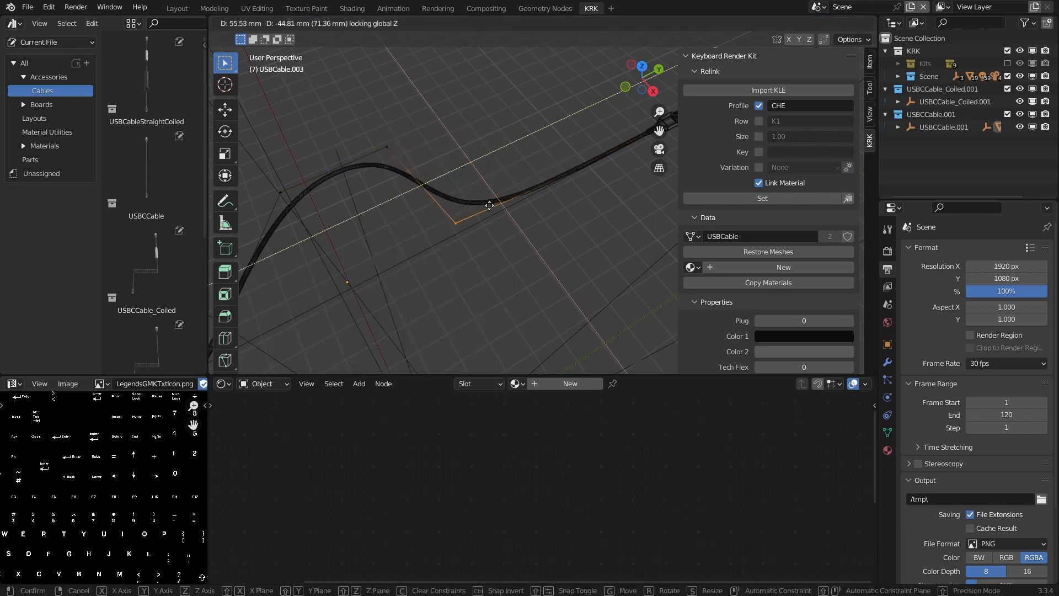
click(507, 248)
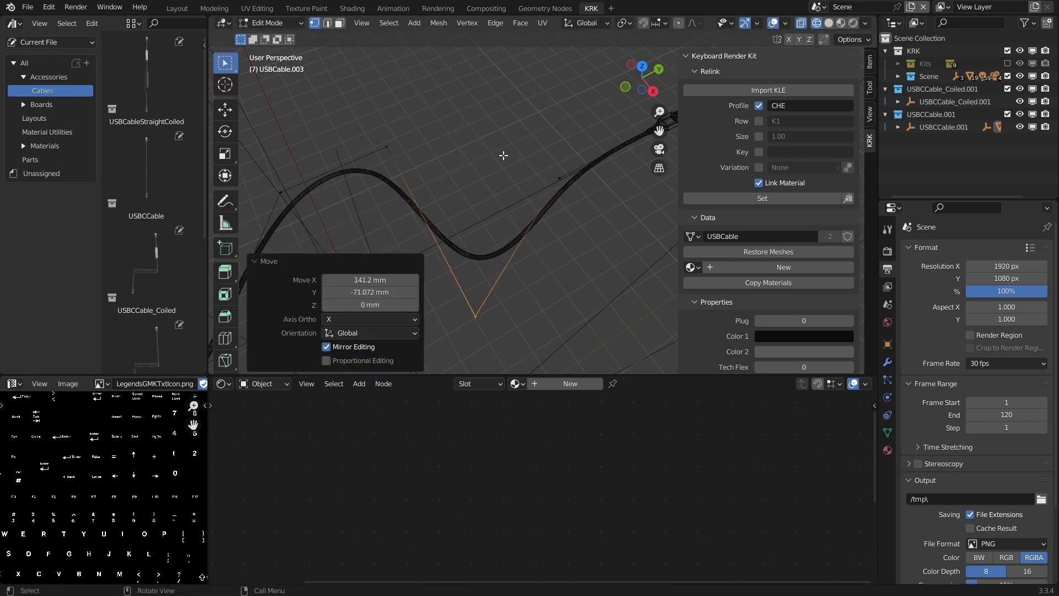
- Subdivide the guide edge between the cable's crest vertex and the vertex at the deep bend
click(574, 215)
drag(346, 102, 499, 325)
shift+middle_drag(499, 269, 530, 155)
right_click(492, 196)
click(484, 193)
- Move the newly added vertex about 14 mm in X and -67 mm in Y to tighten the cable's curve
click(461, 169)
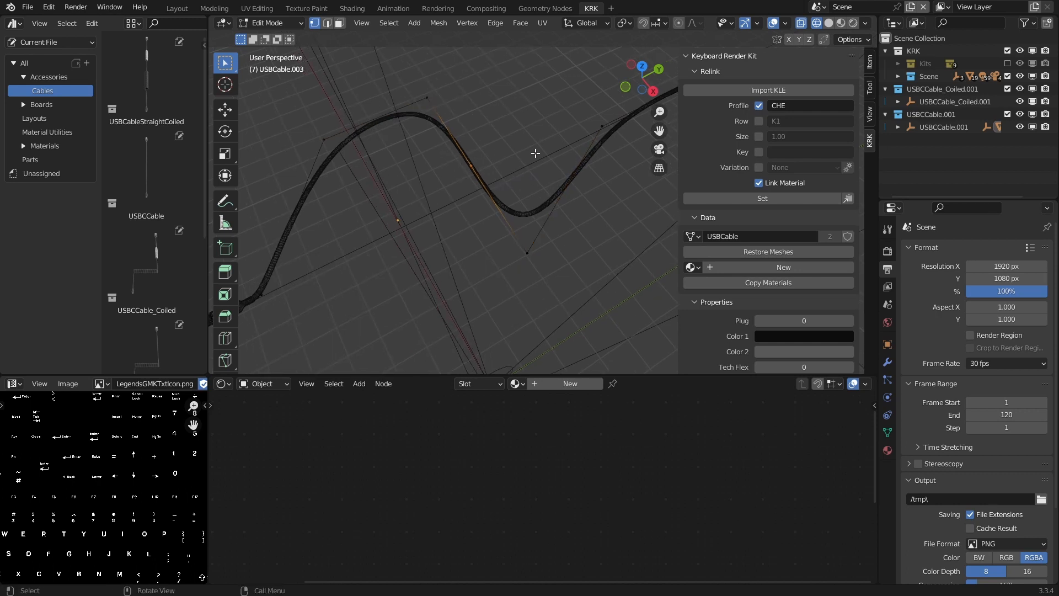
key(g)
click(453, 205)
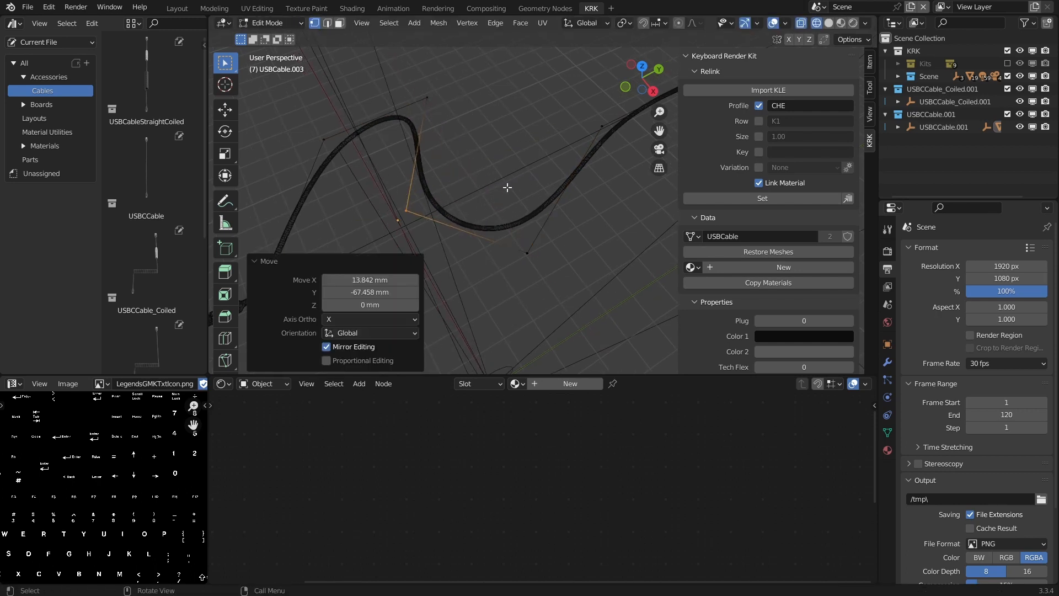
- Subdivide the guide edge between the cable's crest vertex and the vertex at the tightened bend
middle_drag(507, 188, 522, 179)
shift+click(467, 116)
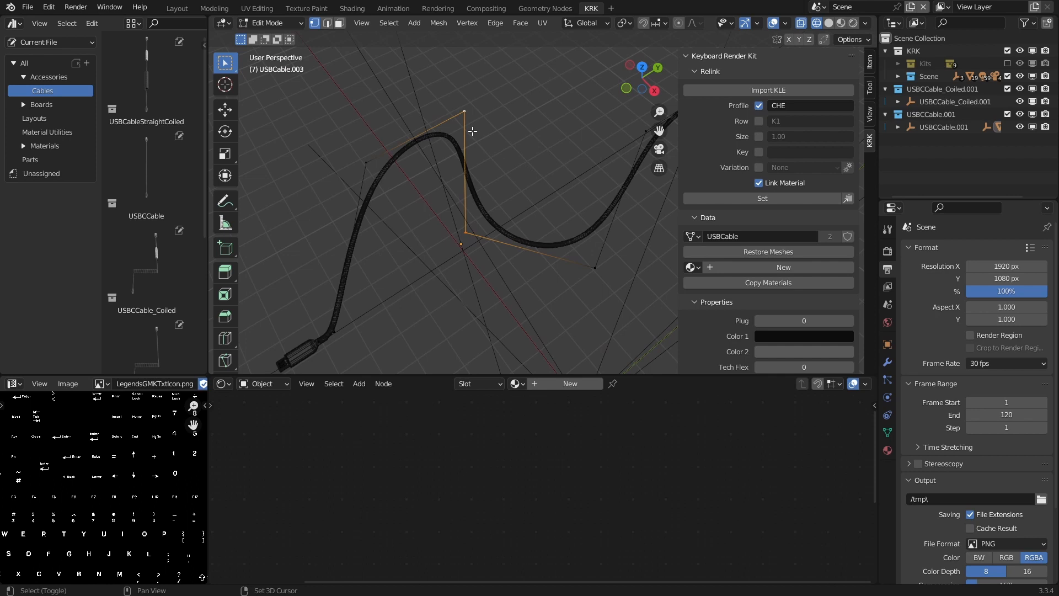
right_click(497, 184)
click(497, 185)
middle_drag(447, 150, 492, 171)
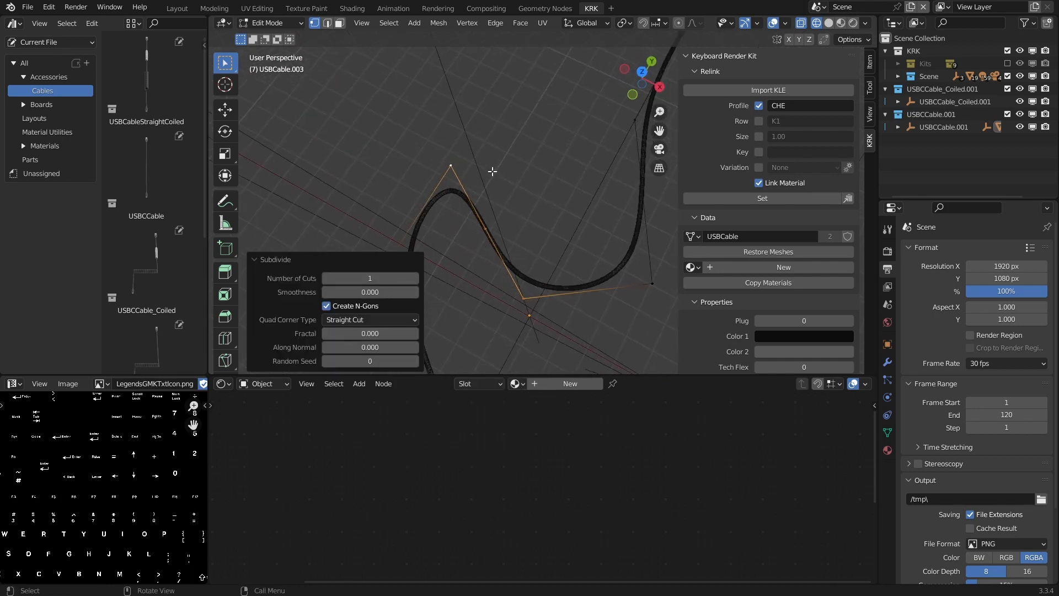
- Move only the new midpoint vertex sideways so the cable folds into a sharper S-bend
key(ctrl+z)
key(g)
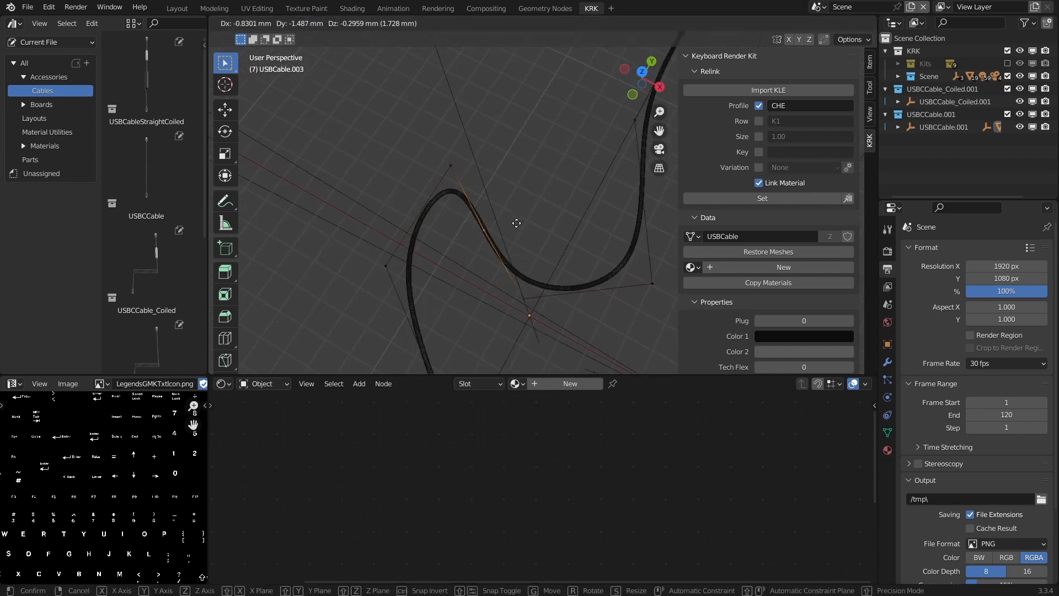
click(571, 208)
mouse_move(574, 211)
middle_down()
mouse_move(525, 169)
mouse_move(518, 188)
mouse_move(531, 227)
mouse_move(579, 218)
mouse_move(561, 231)
mouse_move(569, 199)
mouse_move(532, 220)
mouse_move(577, 227)
mouse_move(558, 240)
mouse_move(545, 194)
mouse_move(580, 262)
mouse_move(561, 234)
middle_up()
- Return to Object Mode with the cable's braided material displayed, and show its USBC_Cable geometry nodes modifier settings
key(Tab)
key(shift+z)
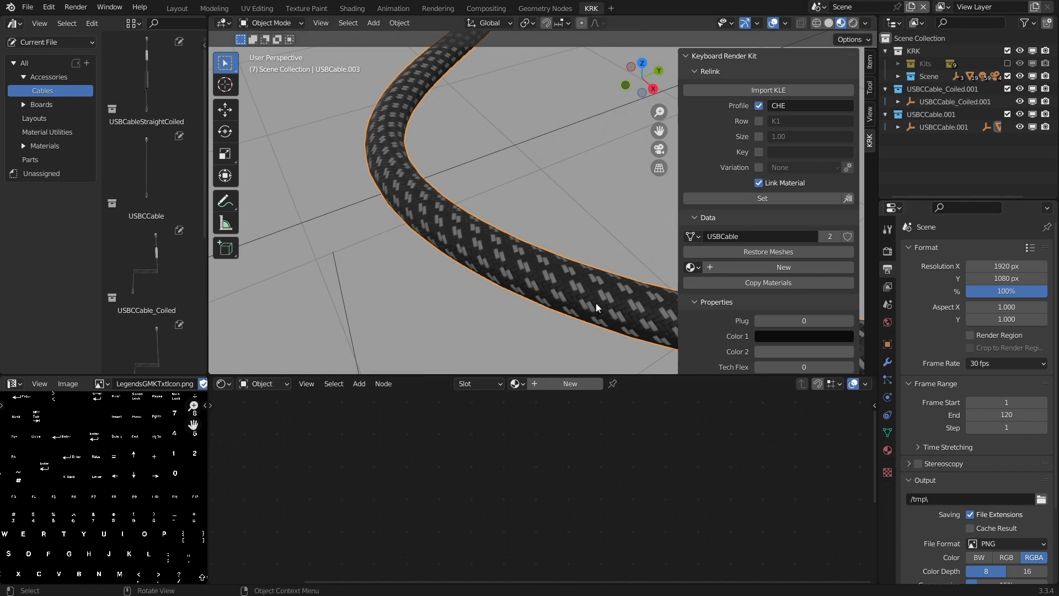
click(887, 361)
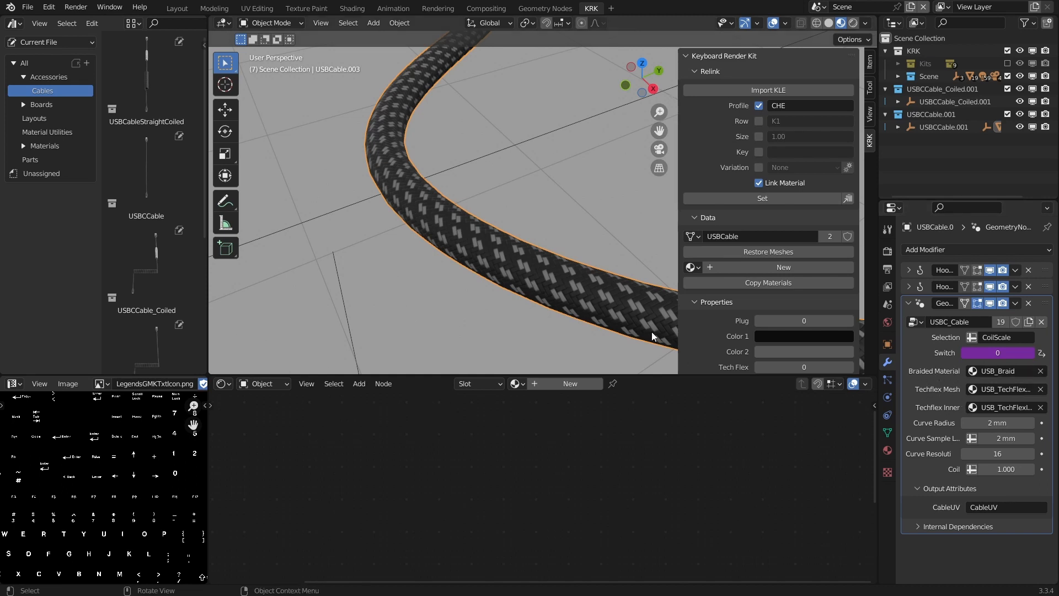
scroll(595, 259, down, 6)
middle_drag(609, 239, 554, 259)
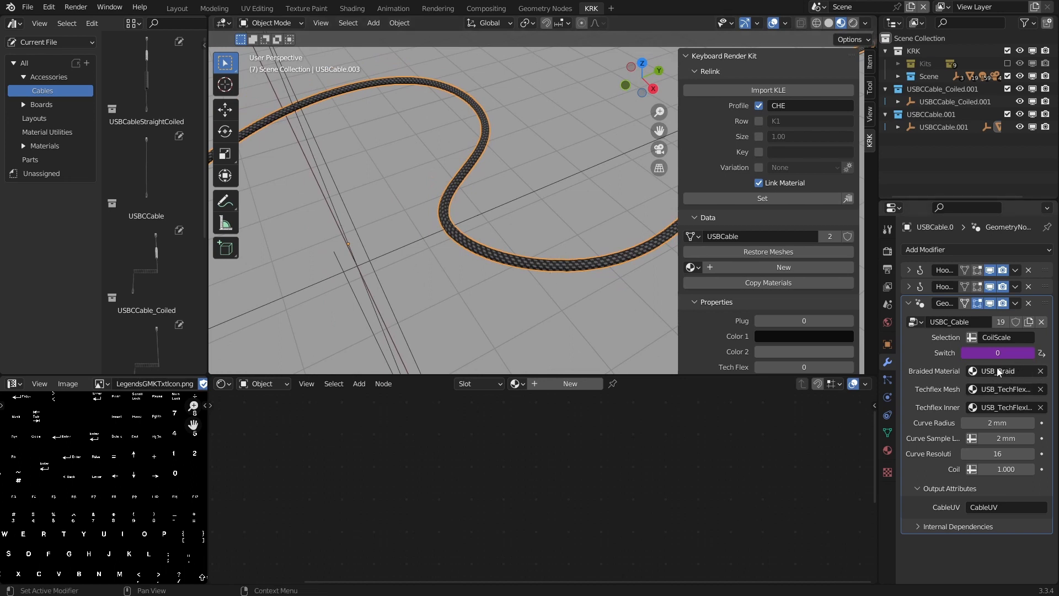
- Add a material slot to the straight cable and assign the existing USB_Braid material to it
click(889, 449)
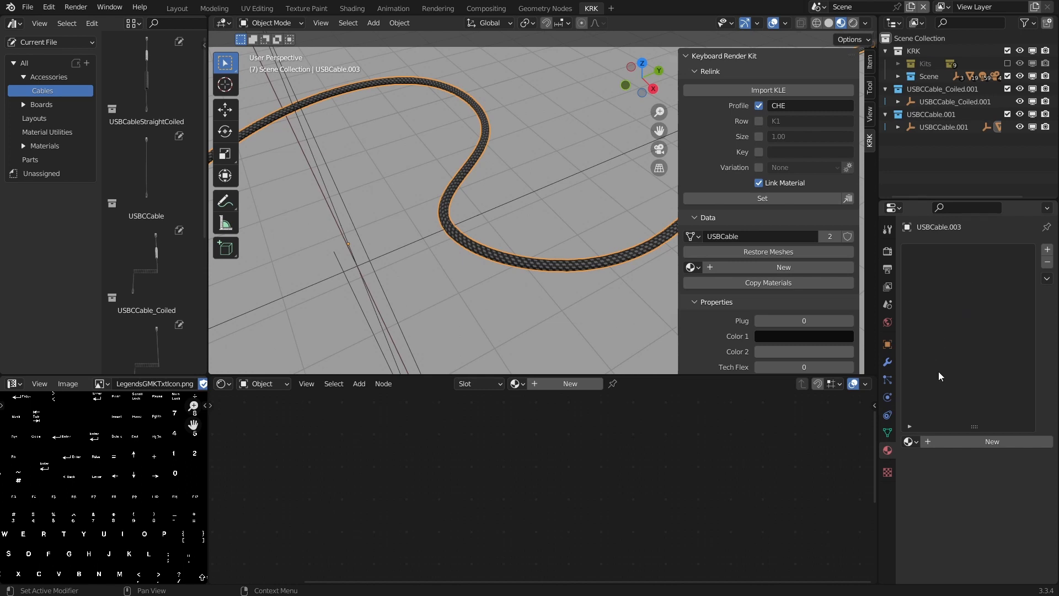
click(1046, 249)
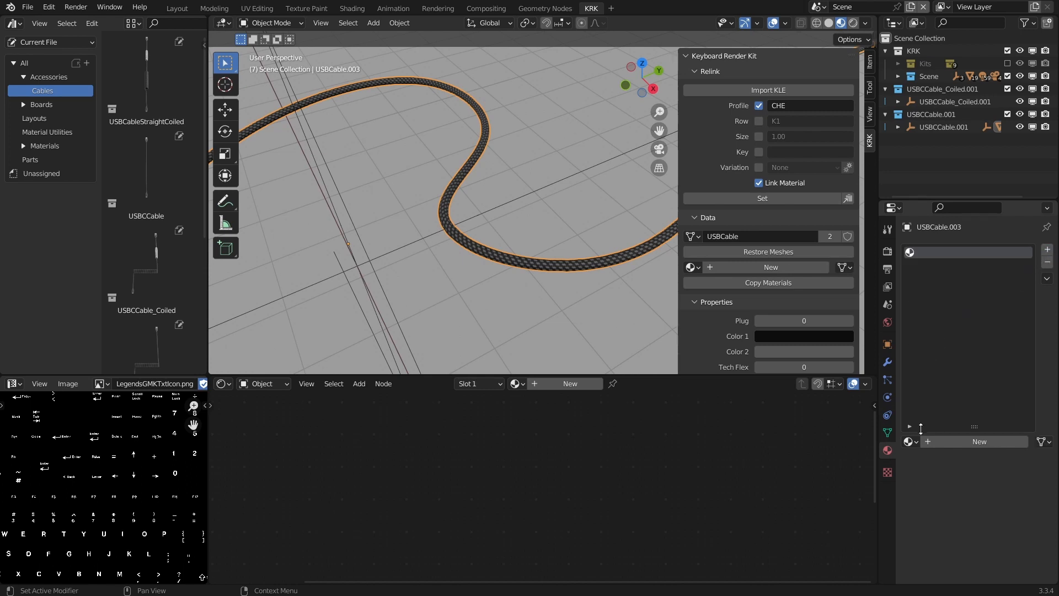
click(909, 441)
text(brai)
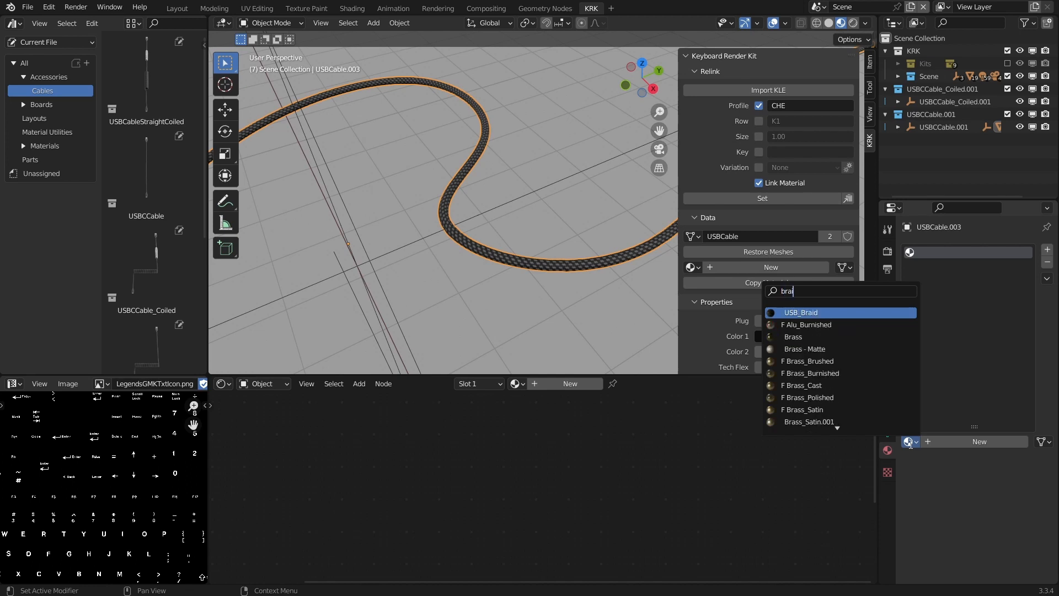
click(819, 312)
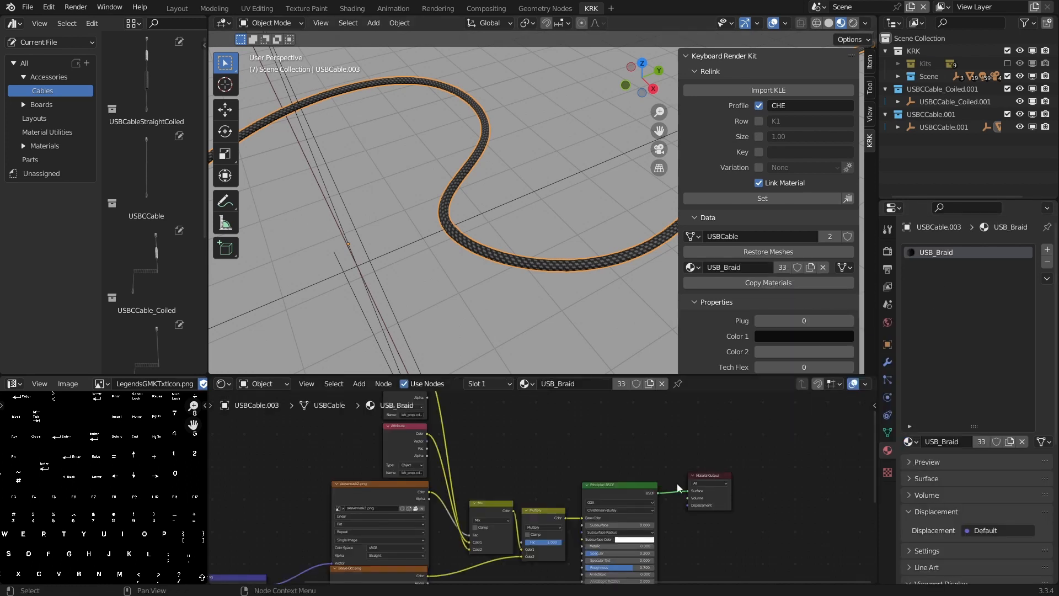
- Examine the USB_Braid shader nodes and the reshaped cable in the viewport
middle_drag(692, 489, 729, 489)
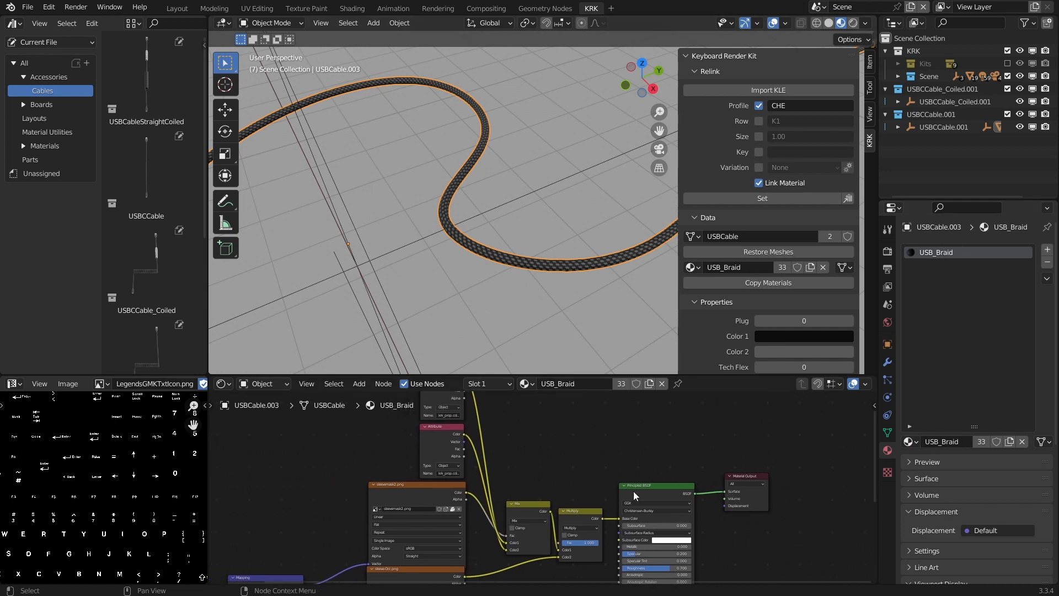
middle_drag(654, 491, 650, 457)
ctrl+middle_drag(662, 420, 662, 429)
shift+middle_drag(715, 455, 756, 452)
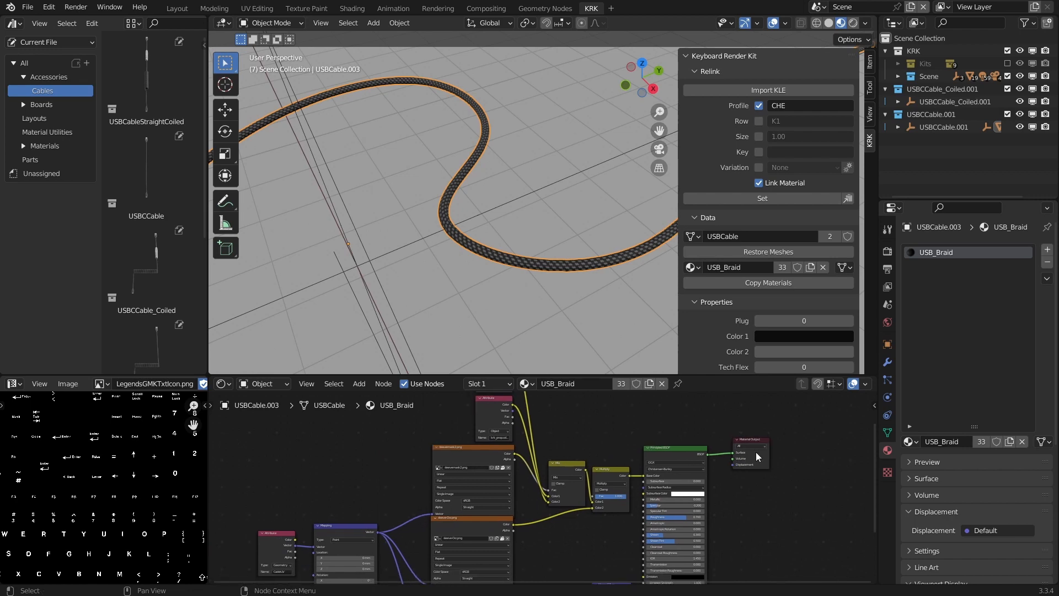
middle_drag(613, 323, 509, 241)
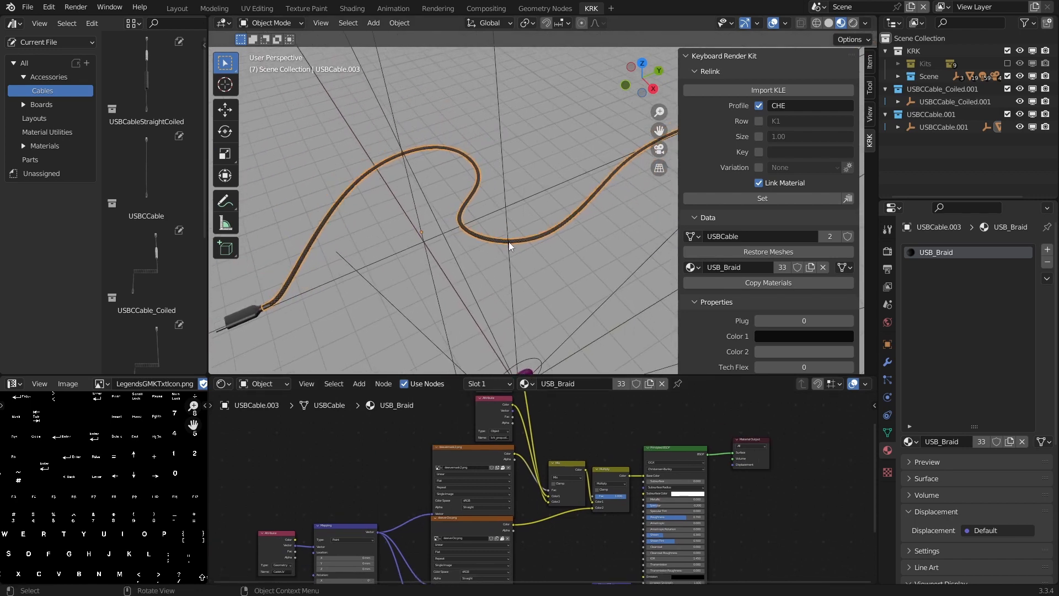